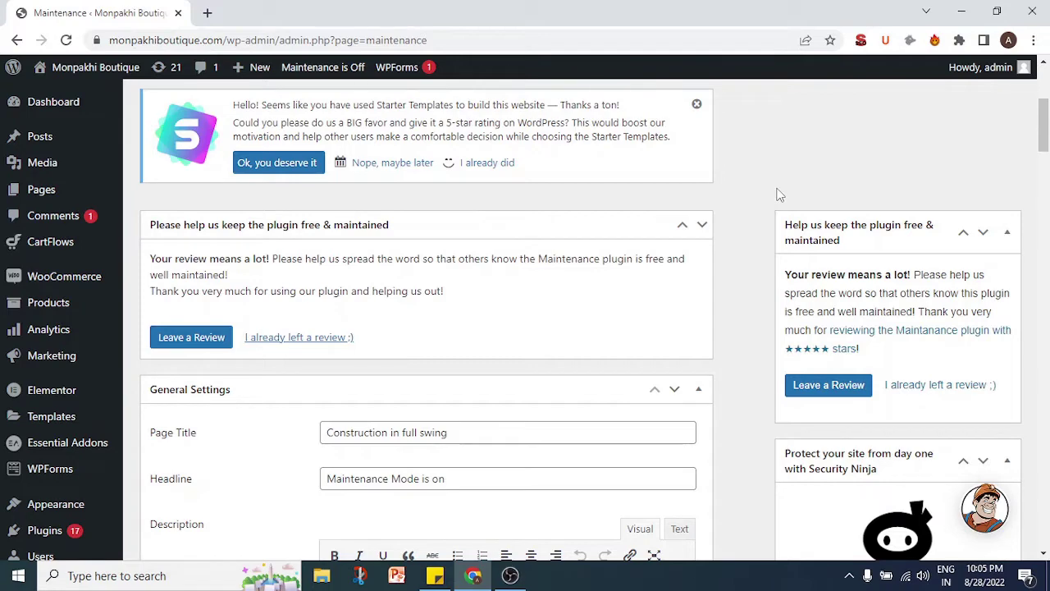
Preview the maintenance page in a new tab, then go to the Installed Plugins list in the admin.
{"action": "scroll", "coordinate": [770, 175], "scroll_direction": "up", "scroll_amount": 4}
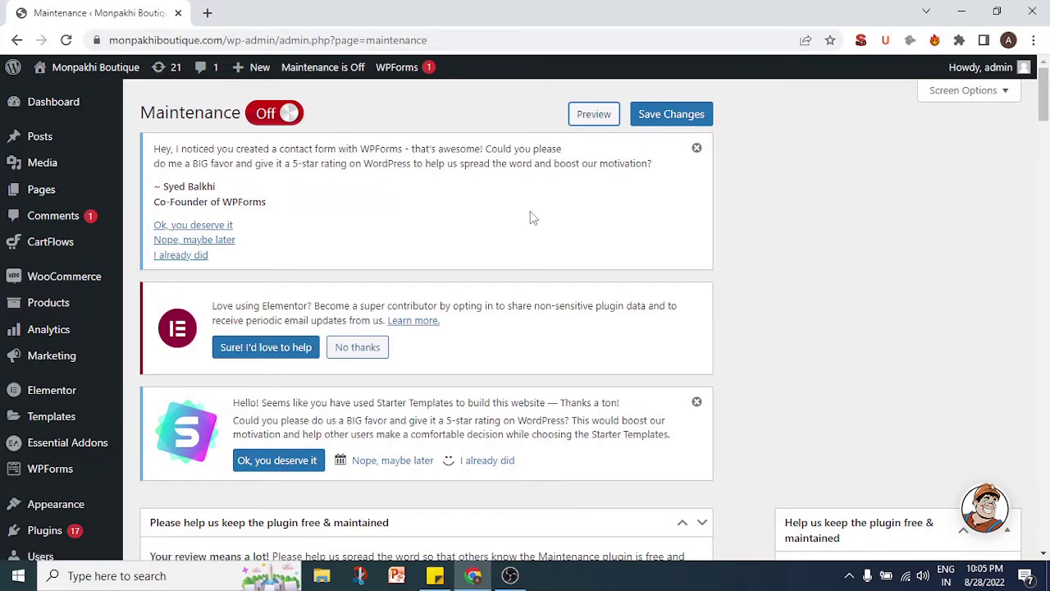
{"action": "left_click", "coordinate": [595, 114]}
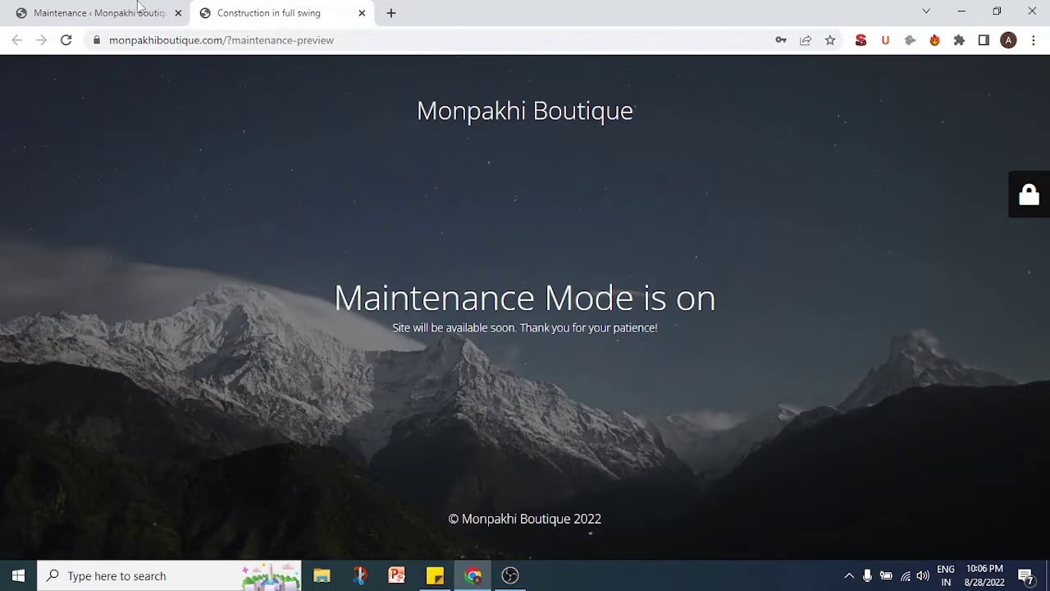
{"action": "left_click", "coordinate": [98, 12]}
{"action": "mouse_move", "coordinate": [90, 530]}
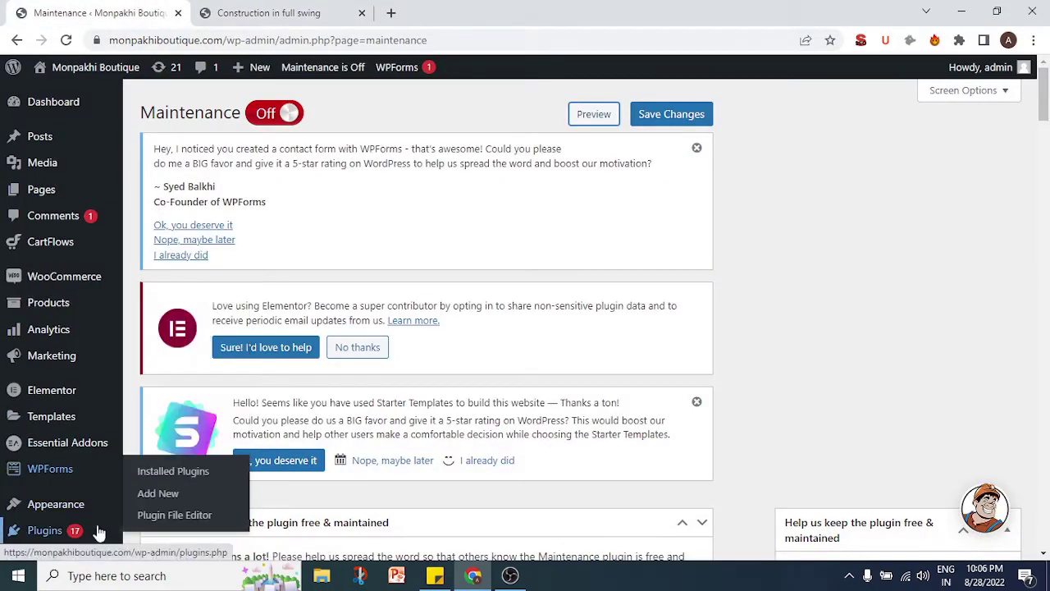
{"action": "left_click", "coordinate": [179, 475]}
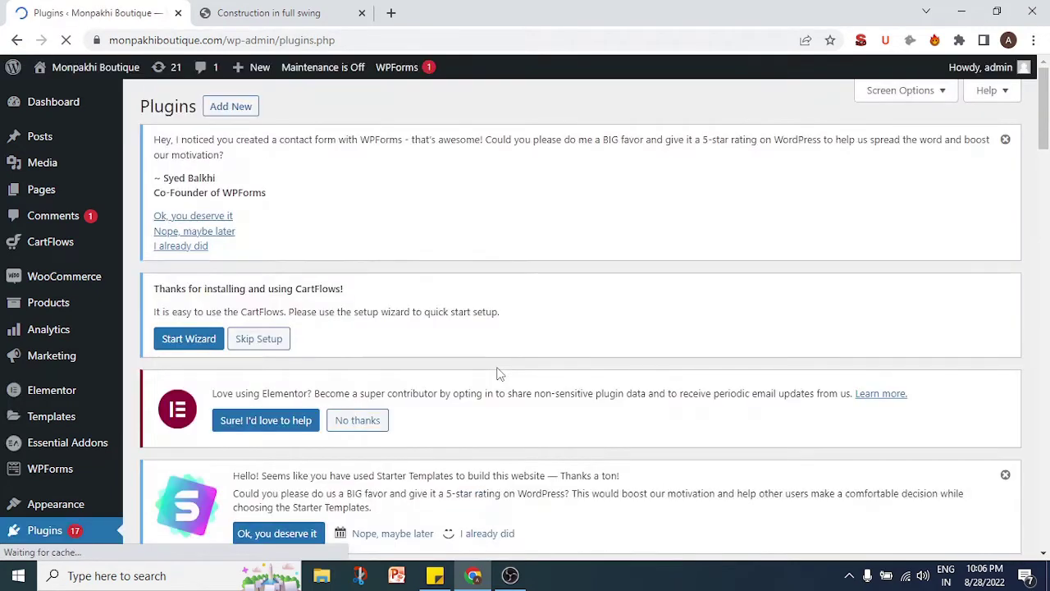
{"action": "scroll", "coordinate": [498, 373], "scroll_direction": "down", "scroll_amount": 1}
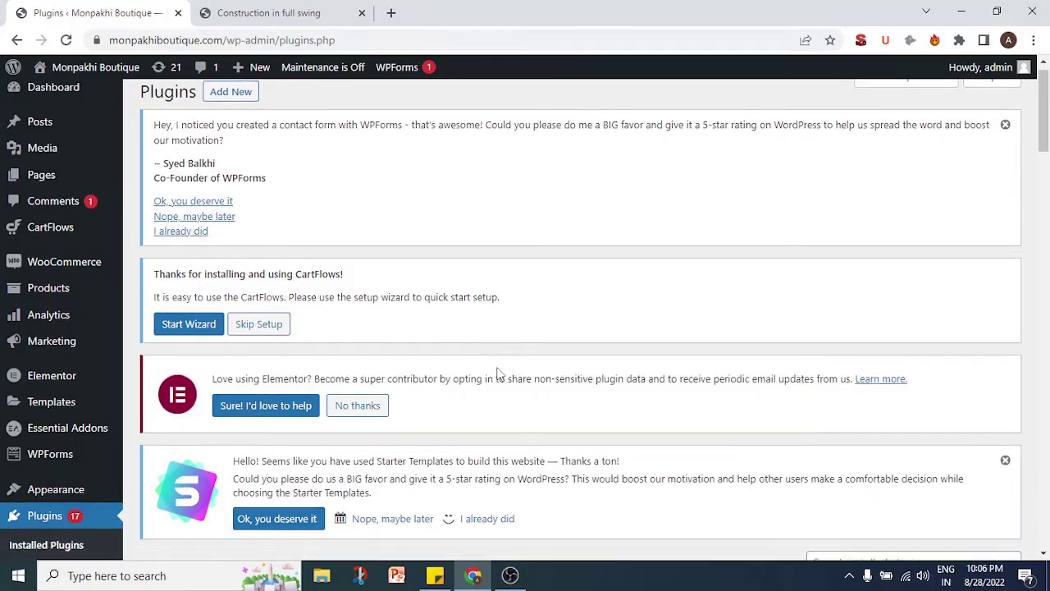
{"action": "scroll", "coordinate": [499, 373], "scroll_direction": "down", "scroll_amount": 20}
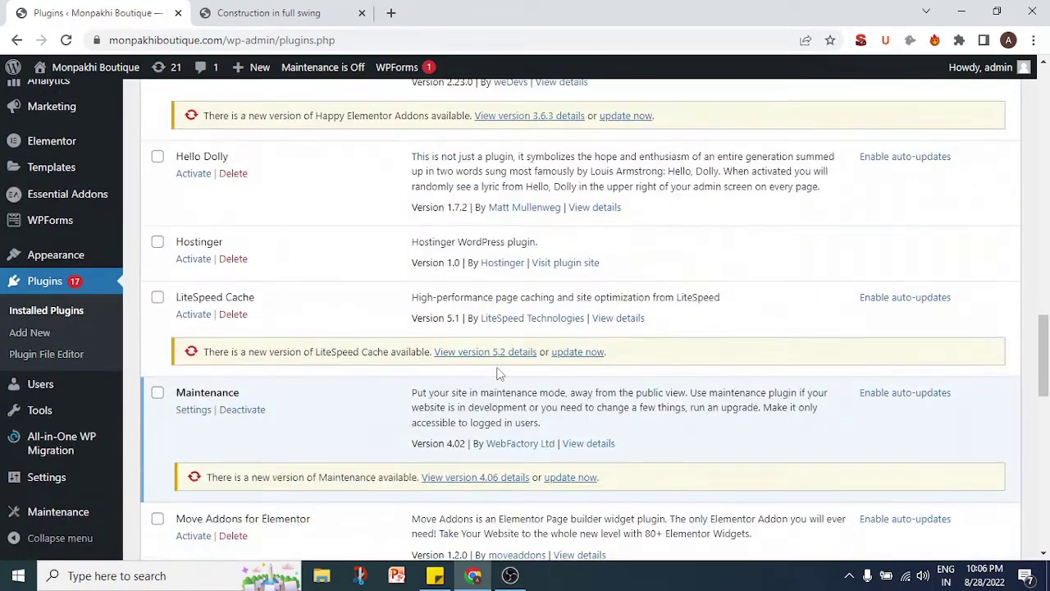
{"action": "scroll", "coordinate": [498, 373], "scroll_direction": "down", "scroll_amount": 10}
{"action": "scroll", "coordinate": [499, 373], "scroll_direction": "up", "scroll_amount": 6}
{"action": "scroll", "coordinate": [387, 465], "scroll_direction": "down", "scroll_amount": 1}
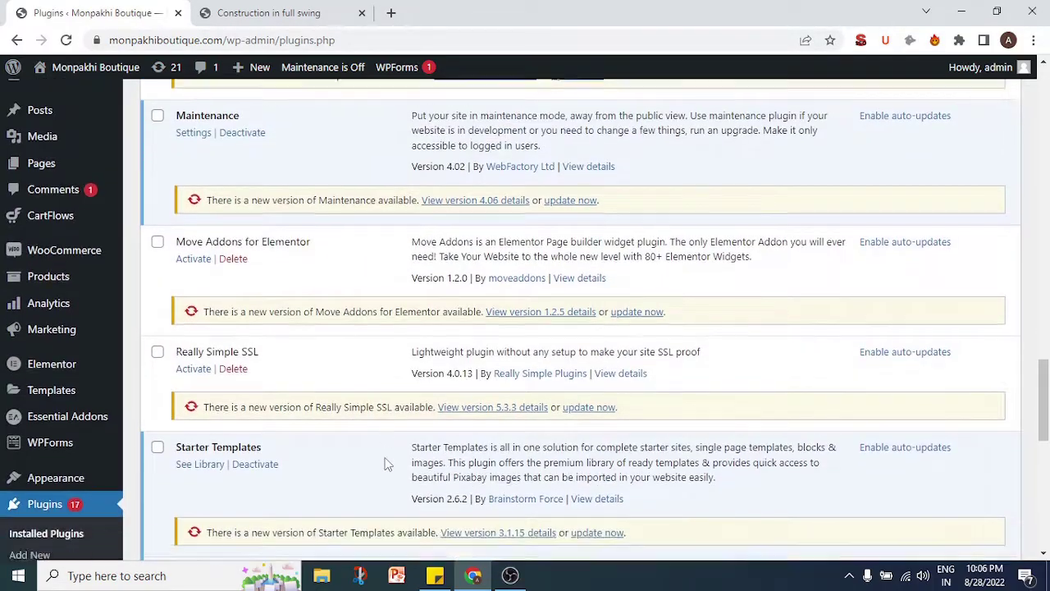
{"action": "scroll", "coordinate": [387, 464], "scroll_direction": "up", "scroll_amount": 3}
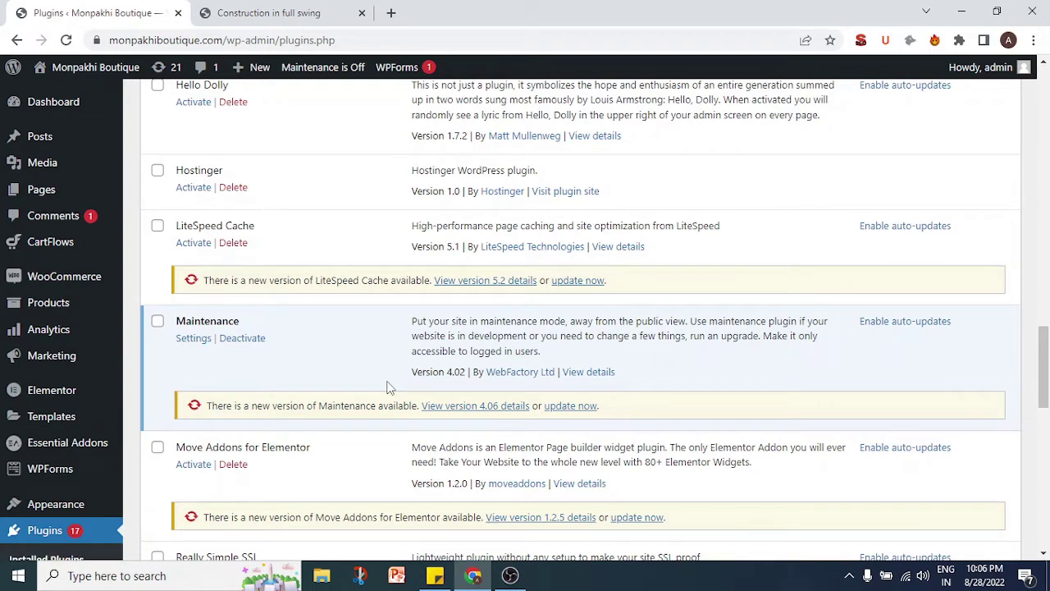
{"action": "scroll", "coordinate": [380, 378], "scroll_direction": "up", "scroll_amount": 2}
{"action": "scroll", "coordinate": [380, 378], "scroll_direction": "down", "scroll_amount": 2}
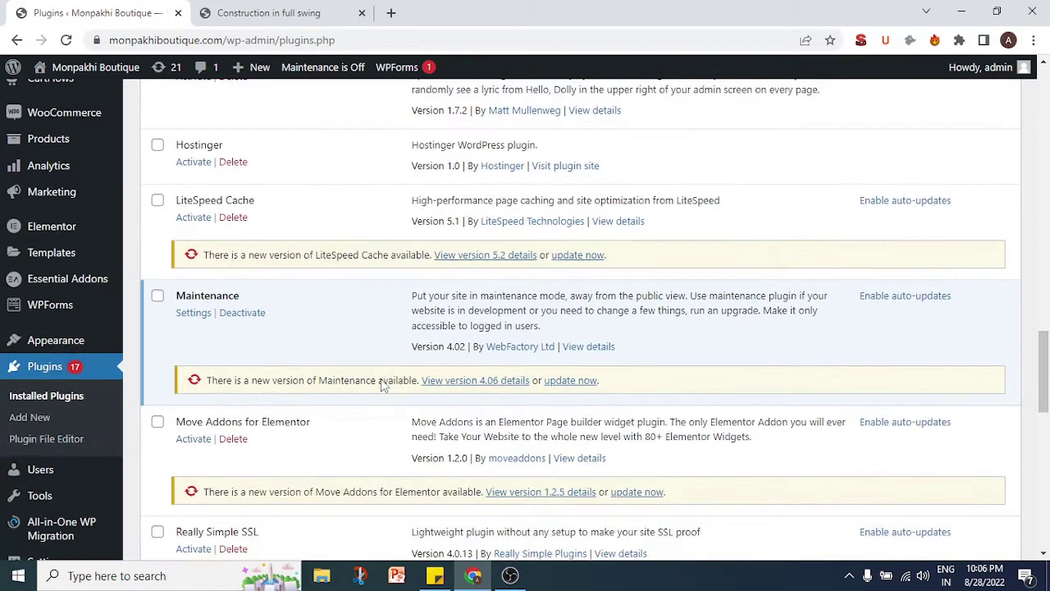
{"action": "scroll", "coordinate": [382, 381], "scroll_direction": "up", "scroll_amount": 4}
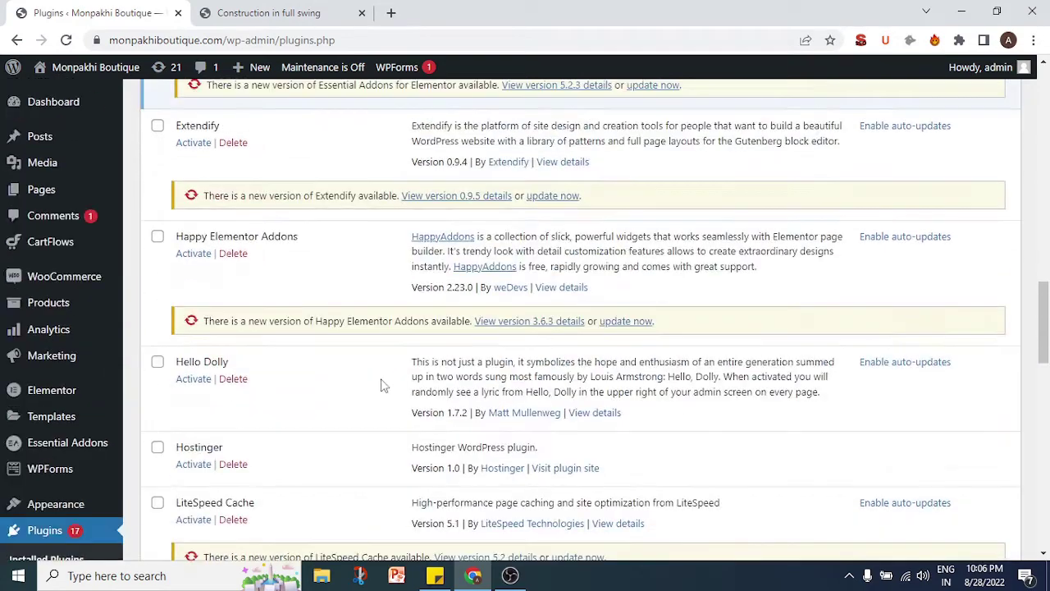
{"action": "scroll", "coordinate": [380, 385], "scroll_direction": "up", "scroll_amount": 15}
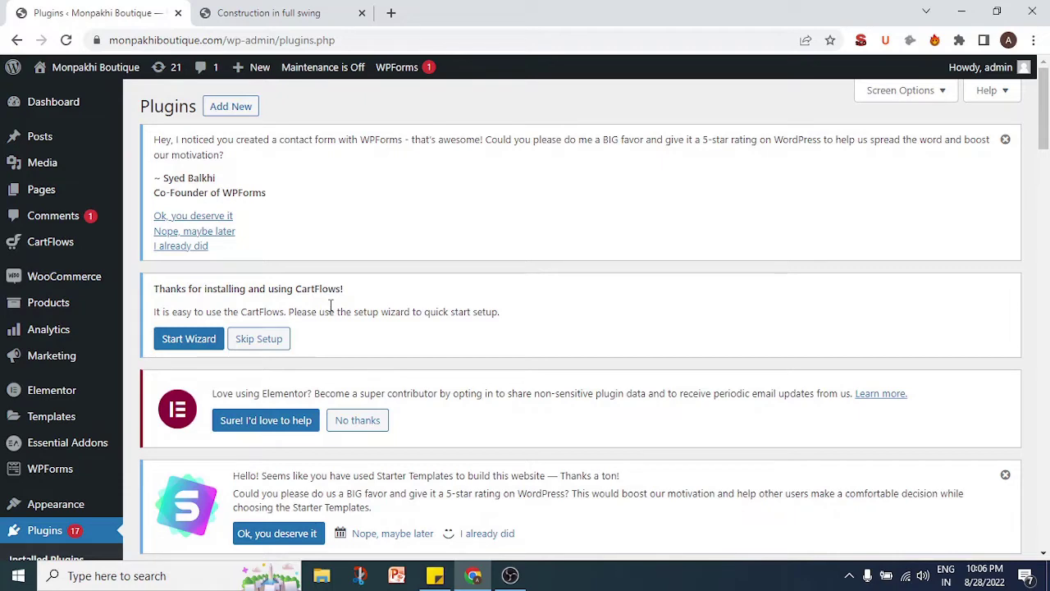
{"action": "scroll", "coordinate": [319, 173], "scroll_direction": "down", "scroll_amount": 1}
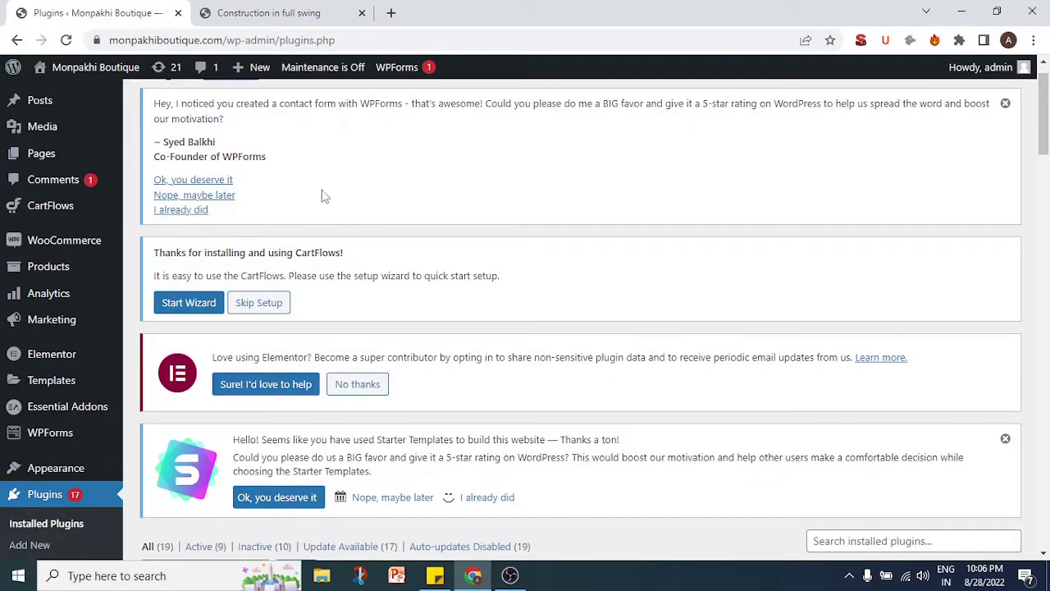
{"action": "scroll", "coordinate": [321, 193], "scroll_direction": "up", "scroll_amount": 1}
Open the Maintenance settings from the admin bar and compare them with the 'Maintenance Mode is on' preview.
{"action": "left_click", "coordinate": [338, 70]}
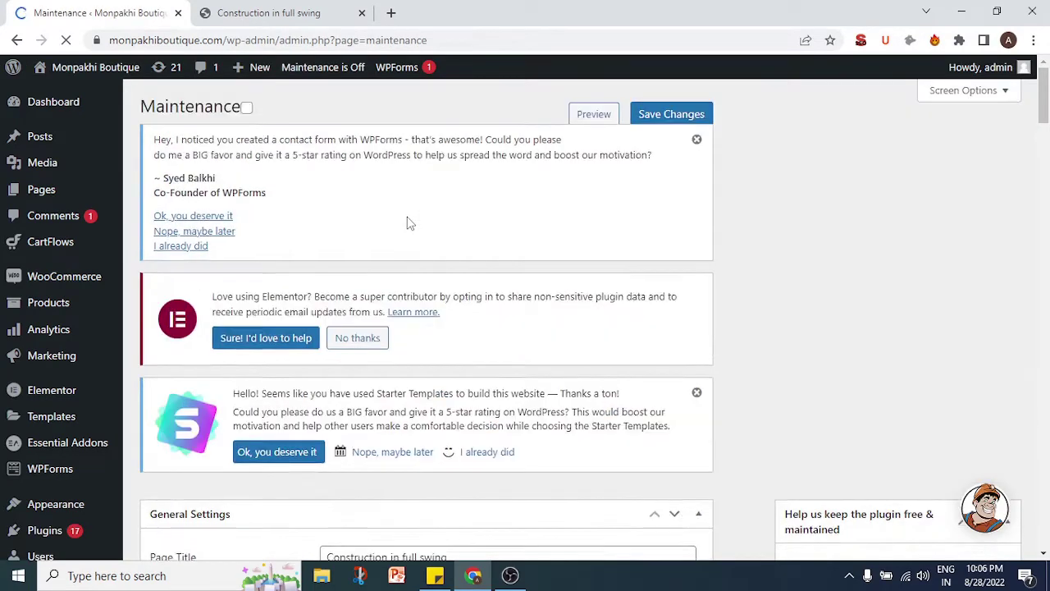
{"action": "scroll", "coordinate": [499, 269], "scroll_direction": "down", "scroll_amount": 1}
{"action": "scroll", "coordinate": [499, 269], "scroll_direction": "up", "scroll_amount": 1}
{"action": "left_click", "coordinate": [594, 115]}
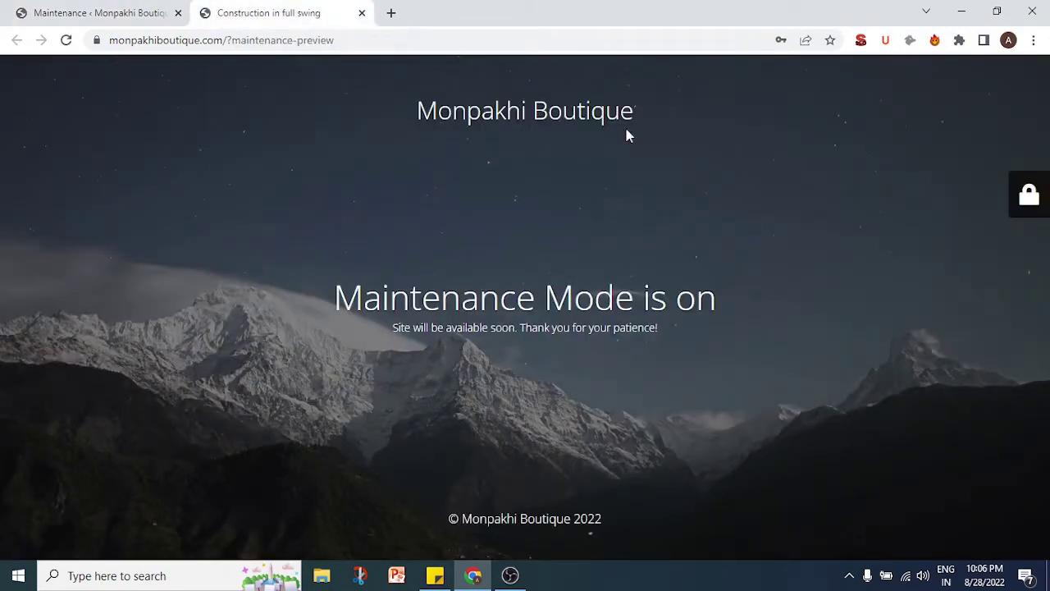
{"action": "left_click", "coordinate": [97, 11]}
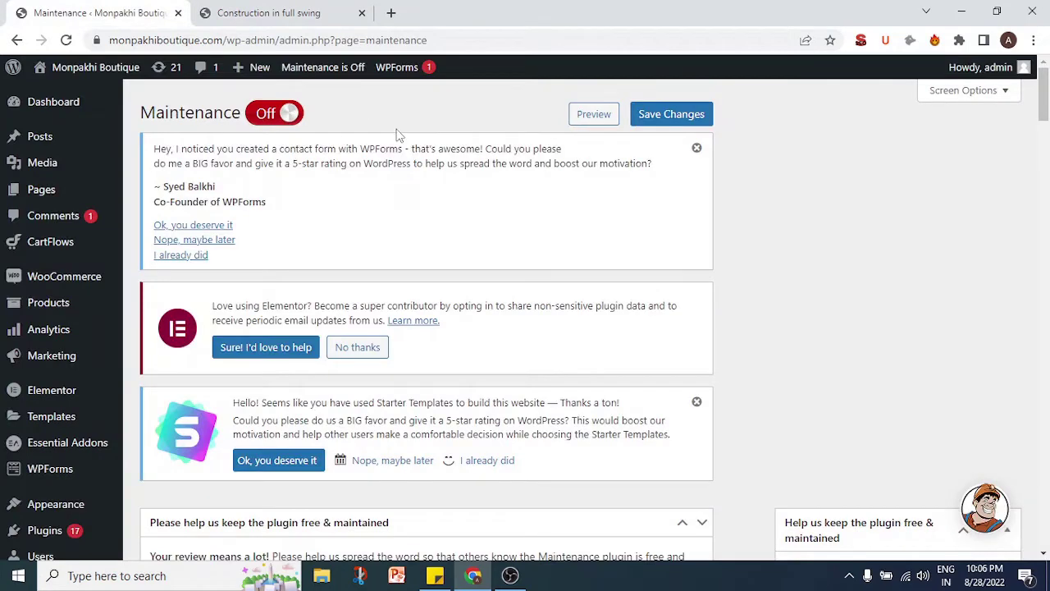
{"action": "left_click", "coordinate": [319, 18]}
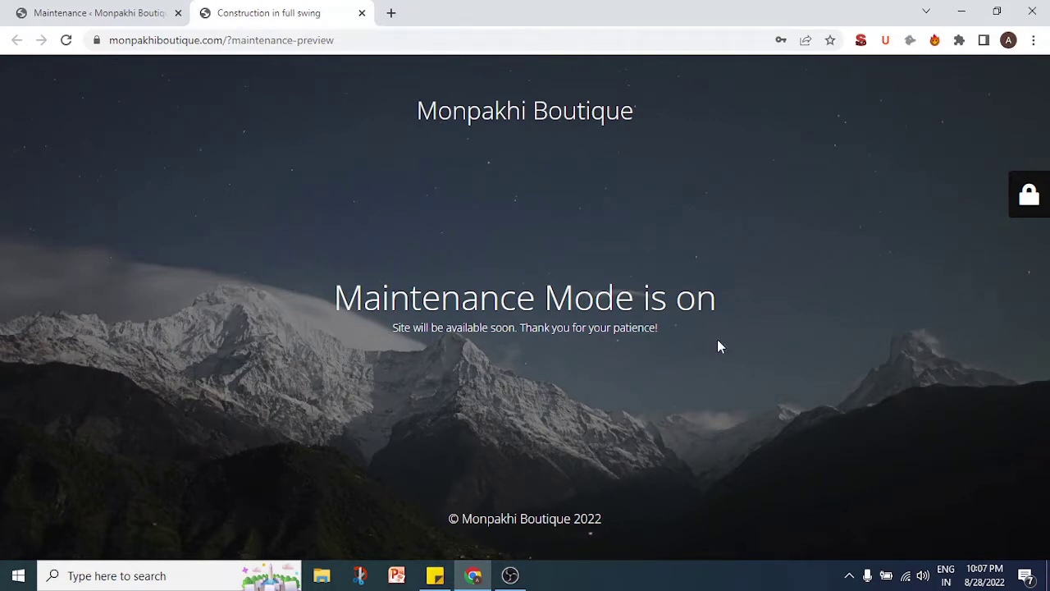
{"action": "mouse_move", "coordinate": [479, 566]}
Check the preview again, then erase 'Construction in full swing' from the Page Title field.
{"action": "left_click", "coordinate": [121, 20]}
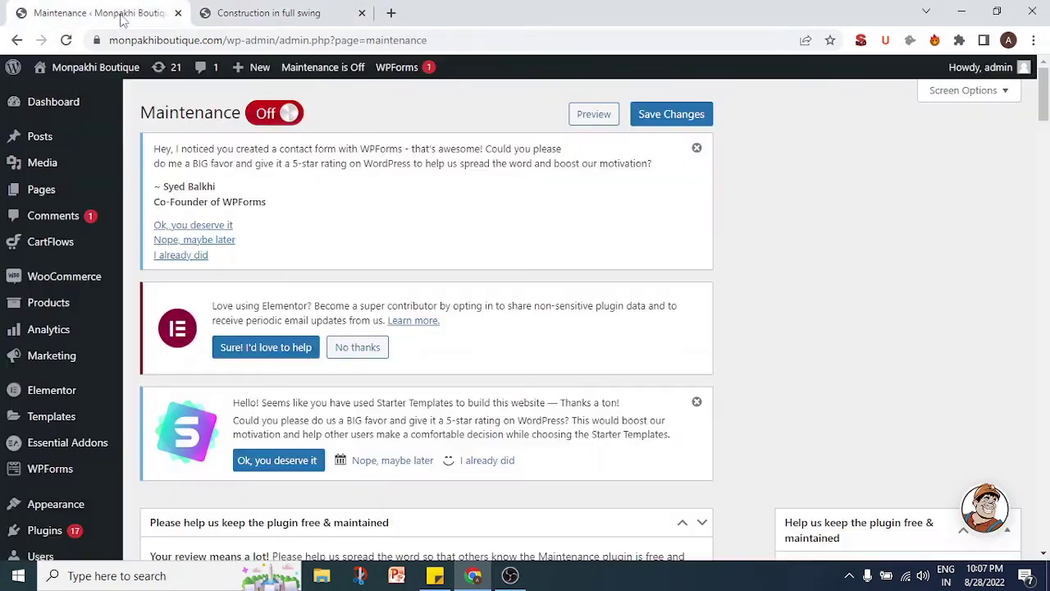
{"action": "scroll", "coordinate": [353, 214], "scroll_direction": "down", "scroll_amount": 8}
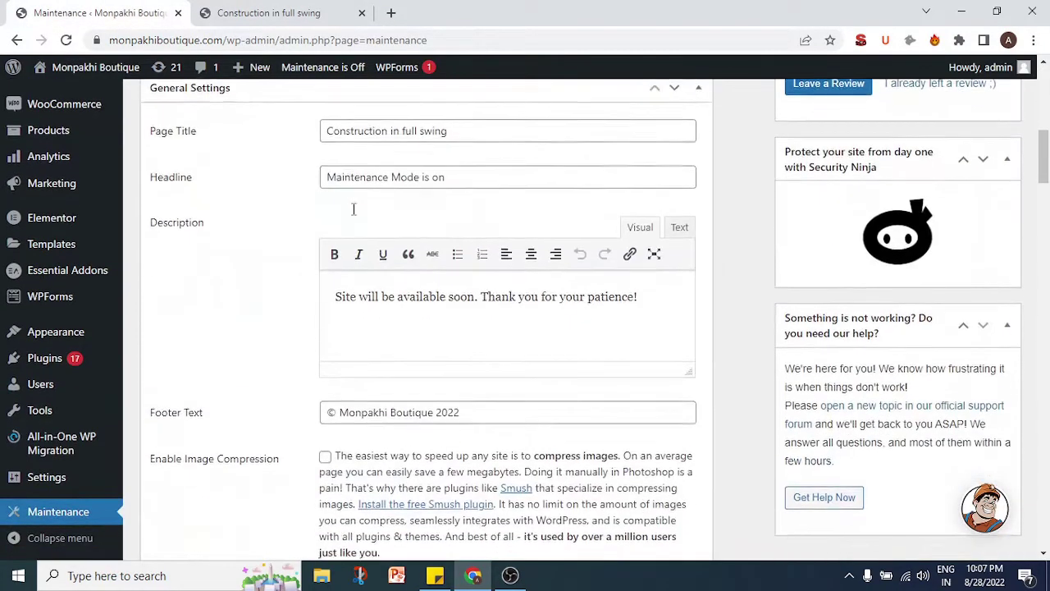
{"action": "scroll", "coordinate": [351, 209], "scroll_direction": "up", "scroll_amount": 1}
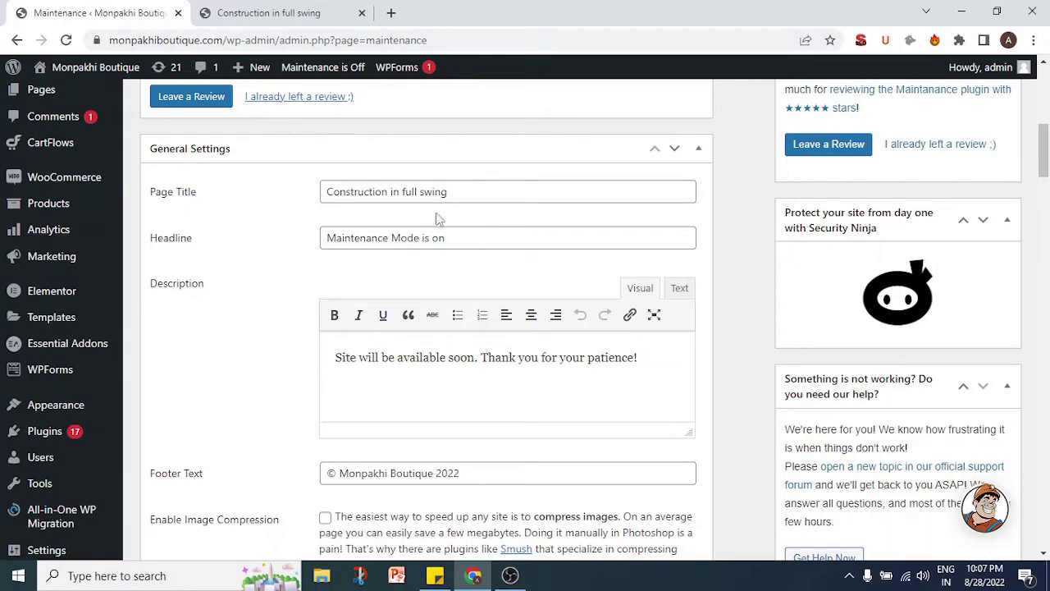
{"action": "left_click", "coordinate": [271, 9]}
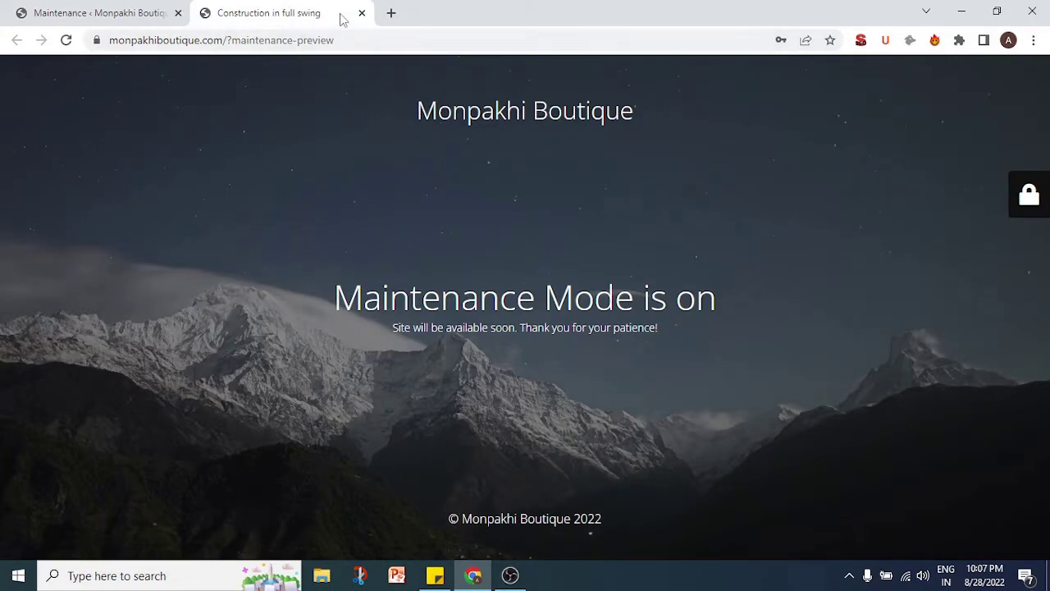
{"action": "left_click", "coordinate": [90, 13]}
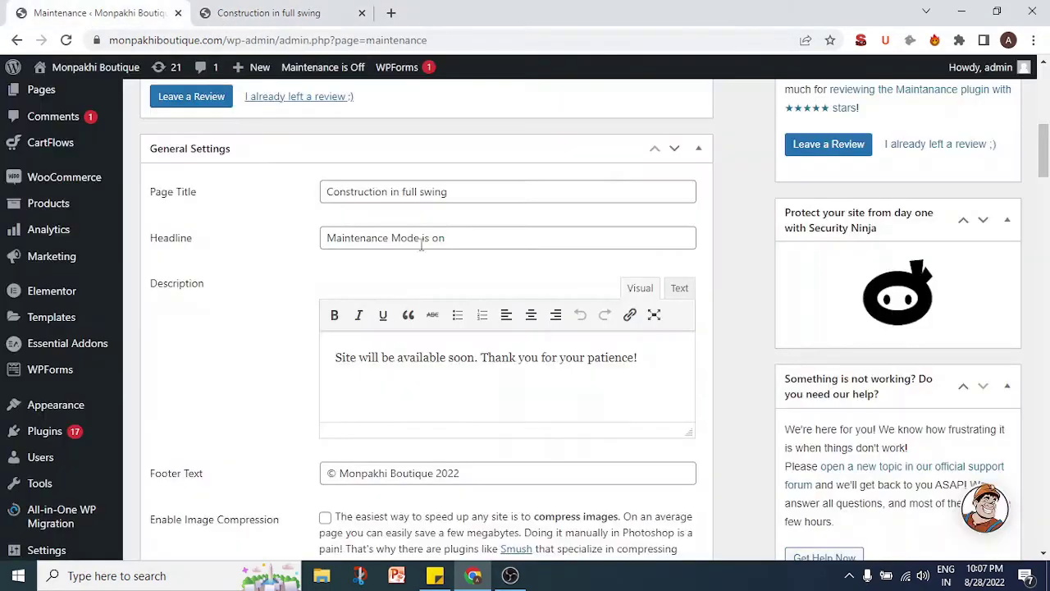
{"action": "left_click", "coordinate": [470, 191]}
{"action": "key", "text": "BackSpace"}
{"action": "key", "text": "BackSpace"}
{"action": "key", "text": "BackSpace"}
{"action": "key", "text": "BackSpace"}
{"action": "key", "text": "BackSpace"}
{"action": "key", "text": "BackSpace"}
{"action": "key", "text": "BackSpace"}
{"action": "key", "text": "BackSpace"}
{"action": "key", "text": "BackSpace"}
{"action": "key", "text": "BackSpace"}
{"action": "key", "text": "BackSpace"}
{"action": "key", "text": "BackSpace"}
{"action": "key", "text": "BackSpace"}
{"action": "key", "text": "BackSpace"}
{"action": "key", "text": "BackSpace"}
{"action": "key", "text": "BackSpace"}
{"action": "key", "text": "BackSpace"}
{"action": "key", "text": "BackSpace"}
{"action": "key", "text": "BackSpace"}
{"action": "key", "text": "BackSpace"}
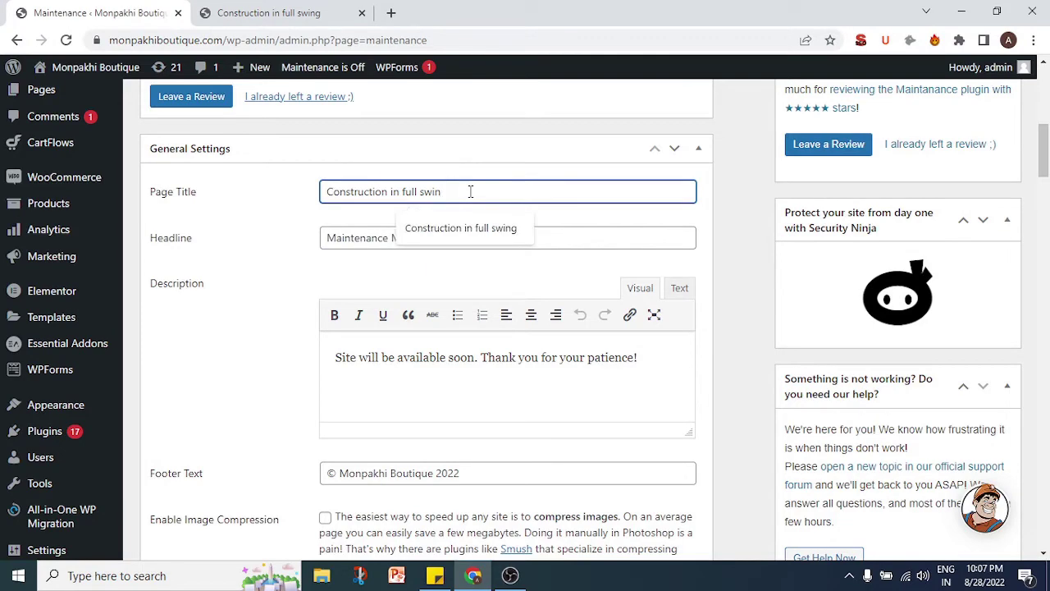
Enter 'Maintenance Mode' as the Page Title and compare it against the preview tab.
{"action": "left_click", "coordinate": [280, 10]}
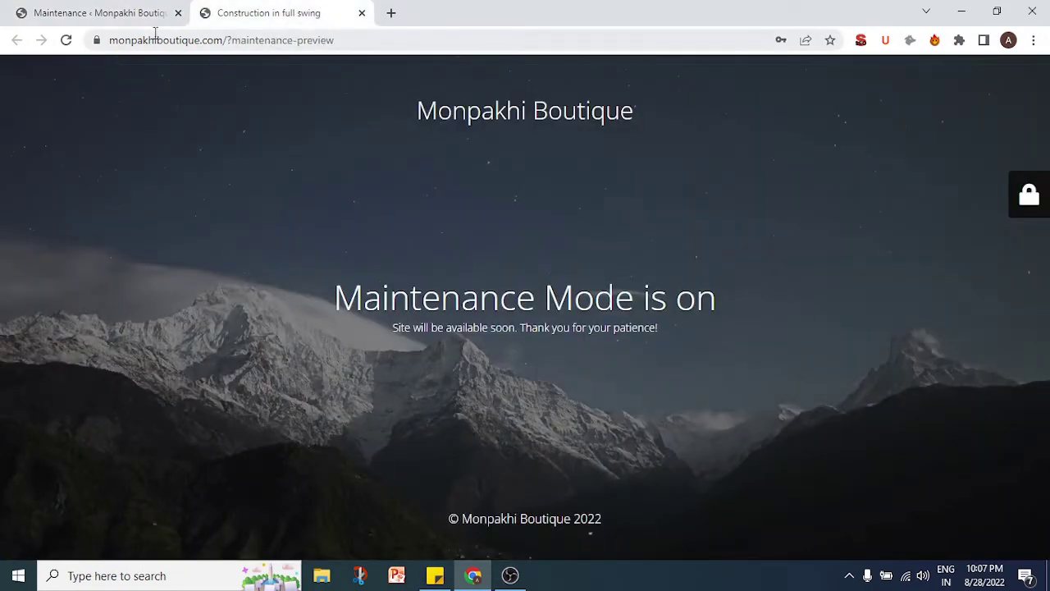
{"action": "left_click", "coordinate": [115, 10]}
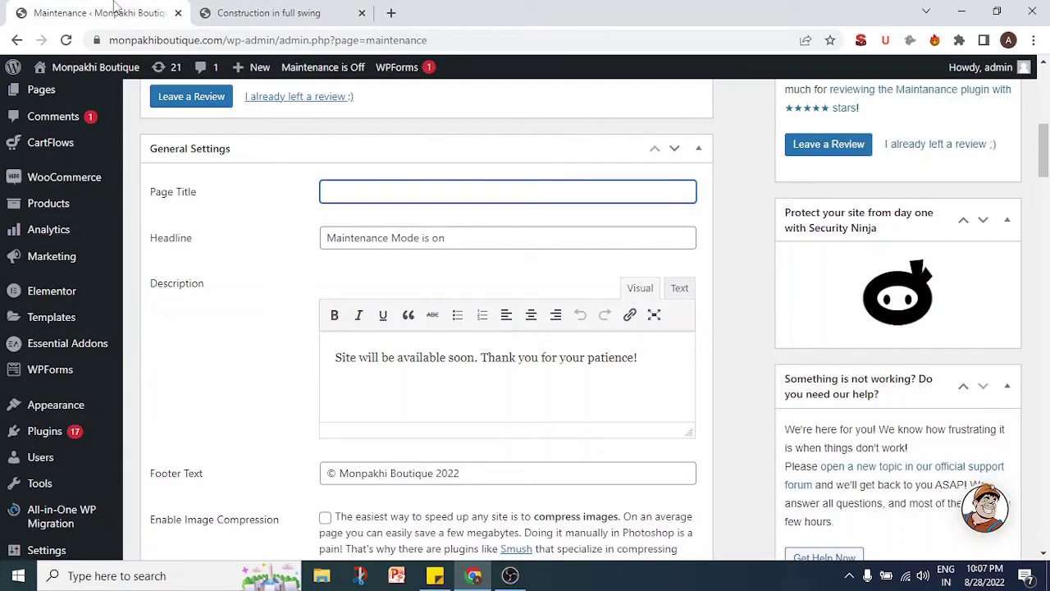
{"action": "left_click", "coordinate": [363, 195]}
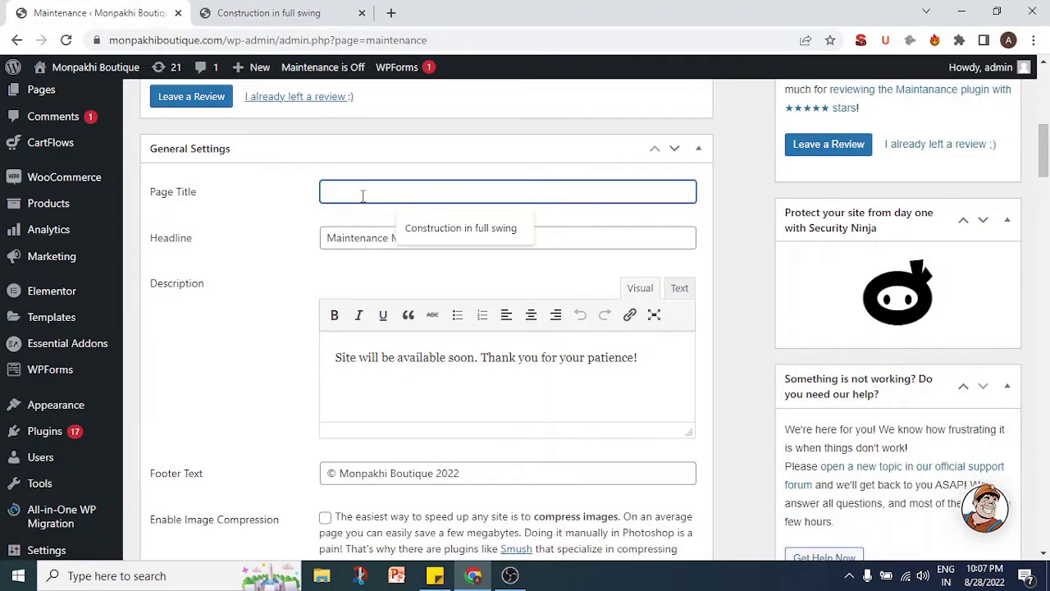
{"action": "type", "text": "Maintena"}
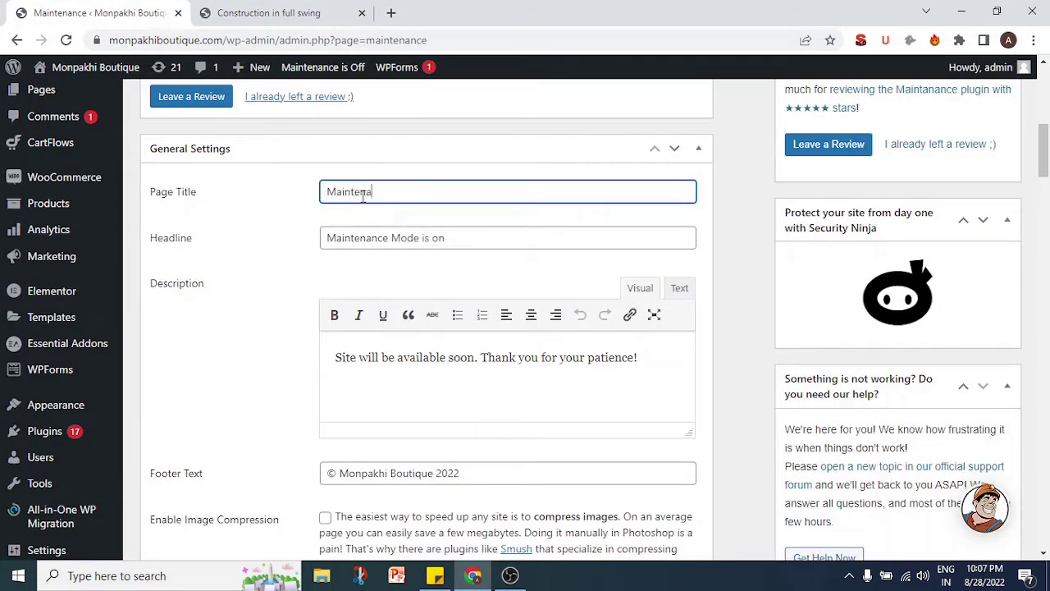
{"action": "type", "text": "nce Mode"}
{"action": "left_click", "coordinate": [279, 13]}
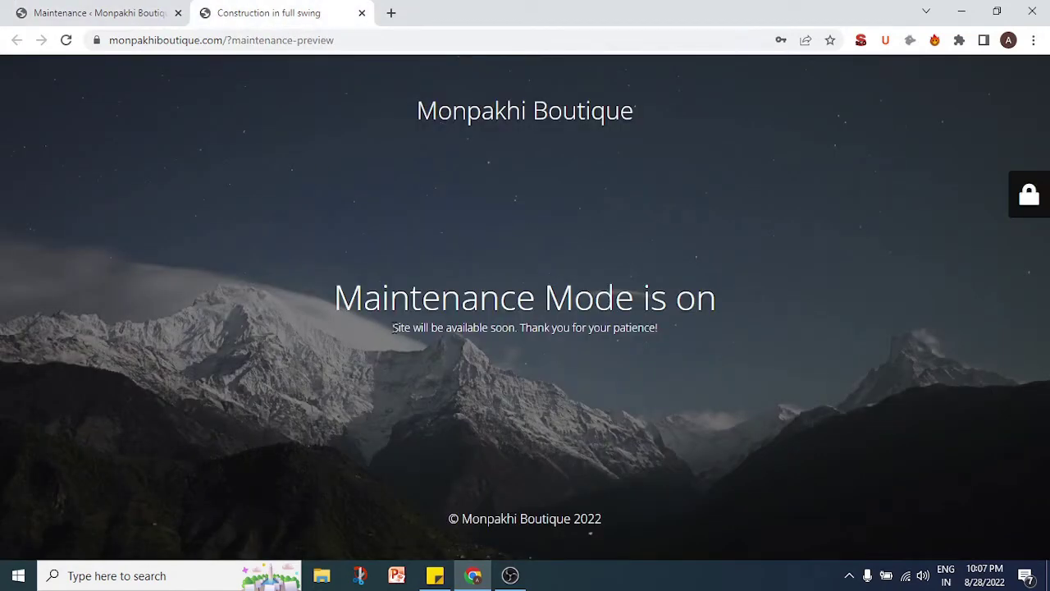
{"action": "left_click", "coordinate": [121, 10]}
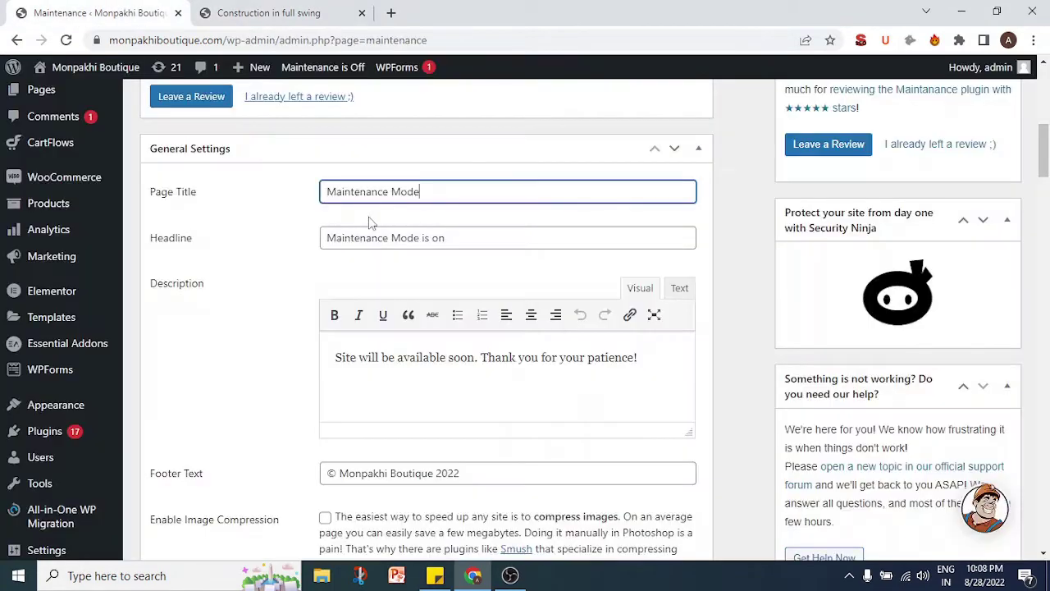
Replace the old headline with 'Construction in full swing' and check the result in the preview.
{"action": "left_click", "coordinate": [455, 240]}
{"action": "key", "text": "BackSpace"}
{"action": "key", "text": "BackSpace"}
{"action": "key", "text": "BackSpace"}
{"action": "key", "text": "BackSpace"}
{"action": "key", "text": "BackSpace"}
{"action": "key", "text": "BackSpace"}
{"action": "key", "text": "BackSpace"}
{"action": "key", "text": "BackSpace"}
{"action": "key", "text": "BackSpace"}
{"action": "key", "text": "BackSpace"}
{"action": "key", "text": "BackSpace"}
{"action": "key", "text": "BackSpace"}
{"action": "key", "text": "BackSpace"}
{"action": "key", "text": "BackSpace"}
{"action": "key", "text": "BackSpace"}
{"action": "key", "text": "BackSpace"}
{"action": "key", "text": "BackSpace"}
{"action": "key", "text": "BackSpace"}
{"action": "key", "text": "BackSpace"}
{"action": "key", "text": "BackSpace"}
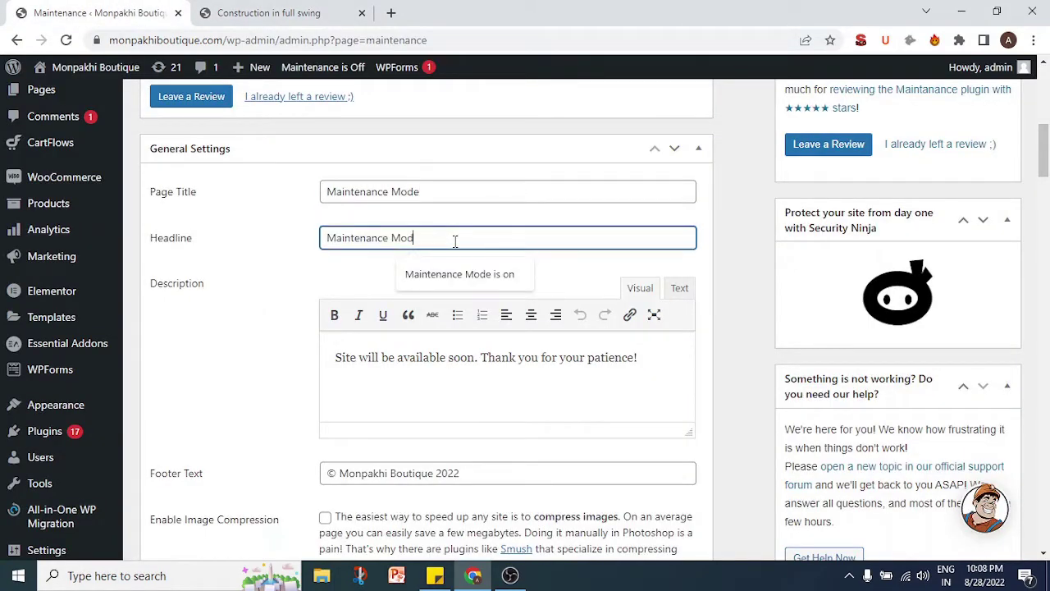
{"action": "type", "text": "Cons"}
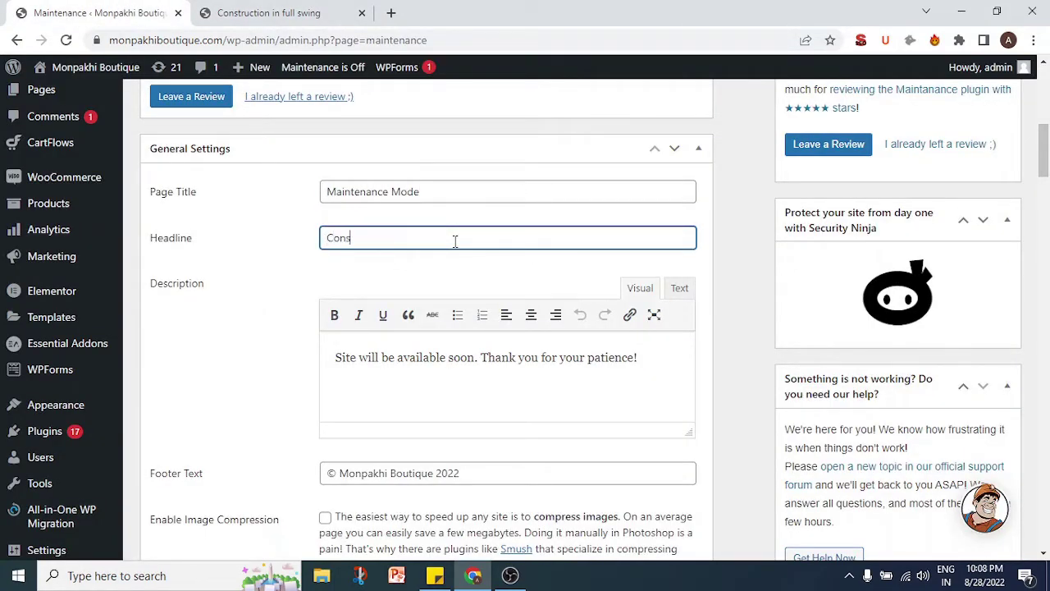
{"action": "type", "text": "truction in full swin"}
{"action": "left_click", "coordinate": [641, 361]}
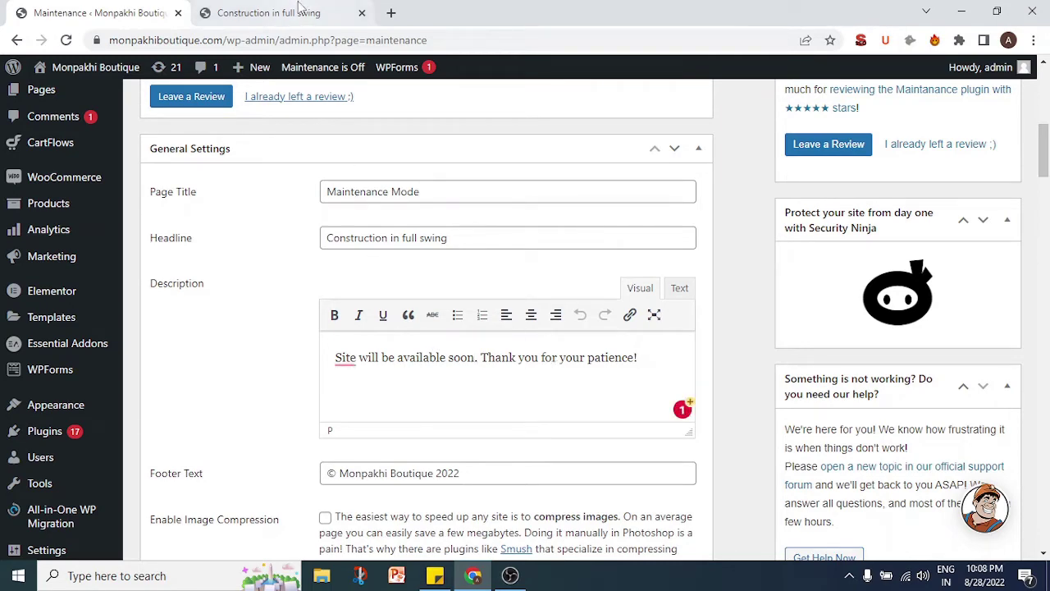
{"action": "left_click", "coordinate": [338, 13]}
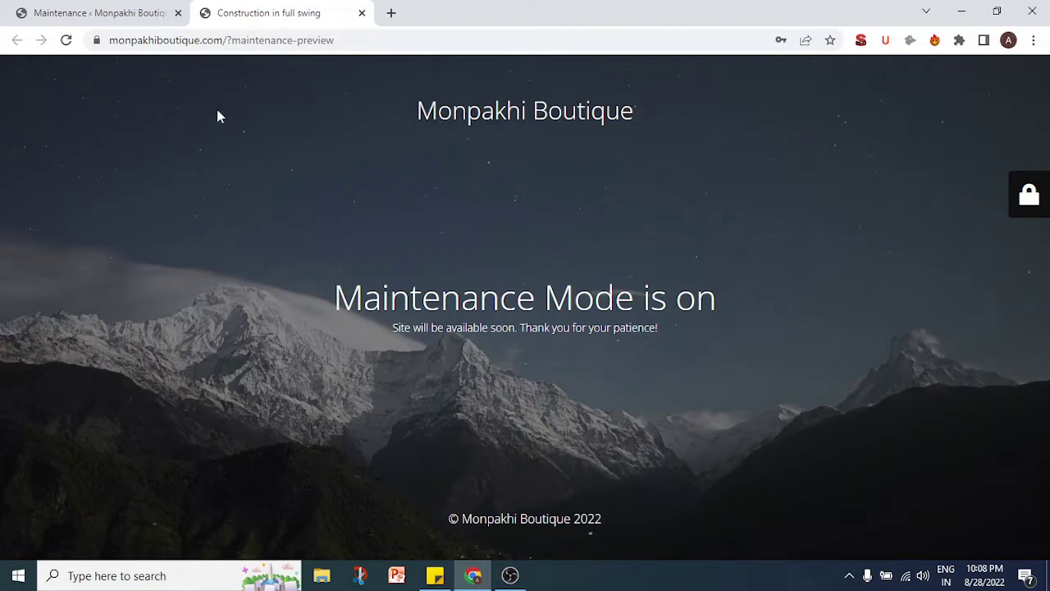
{"action": "left_click", "coordinate": [127, 10]}
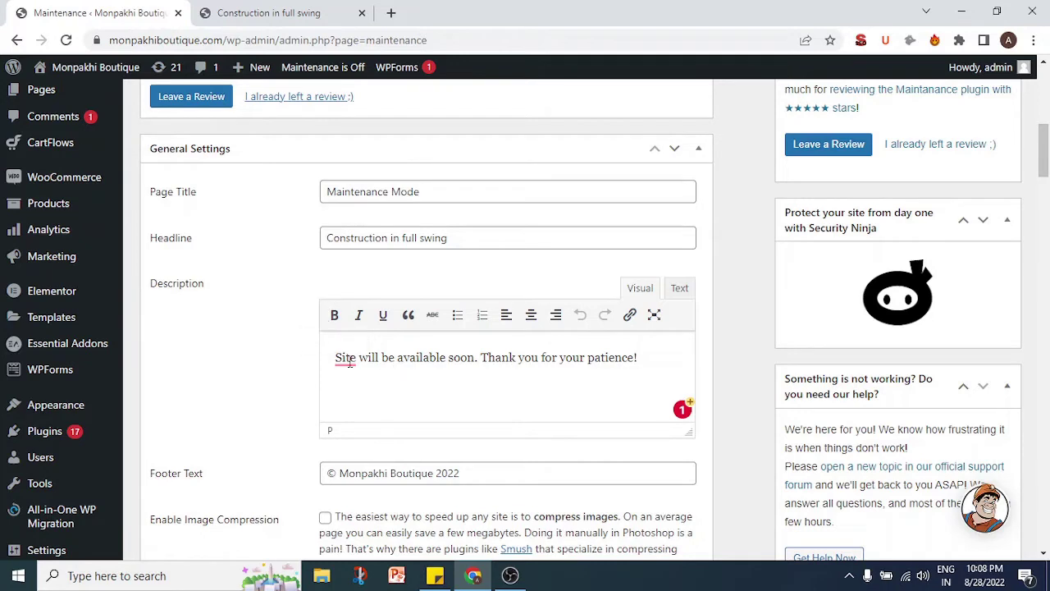
{"action": "mouse_move", "coordinate": [344, 358]}
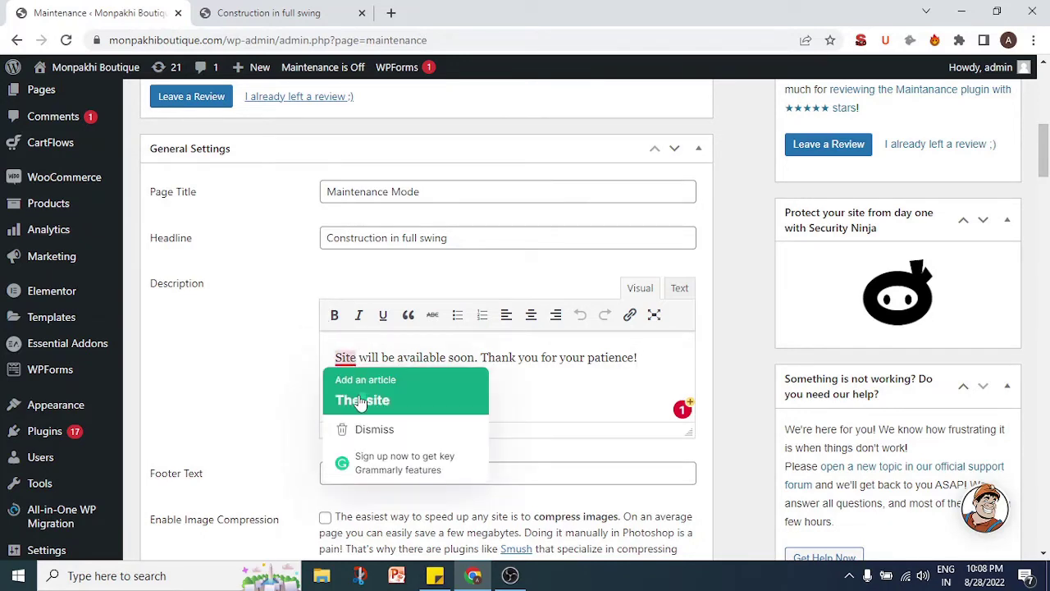
Accept the 'The site' correction for 'Site', then select the description text.
{"action": "left_click", "coordinate": [361, 400]}
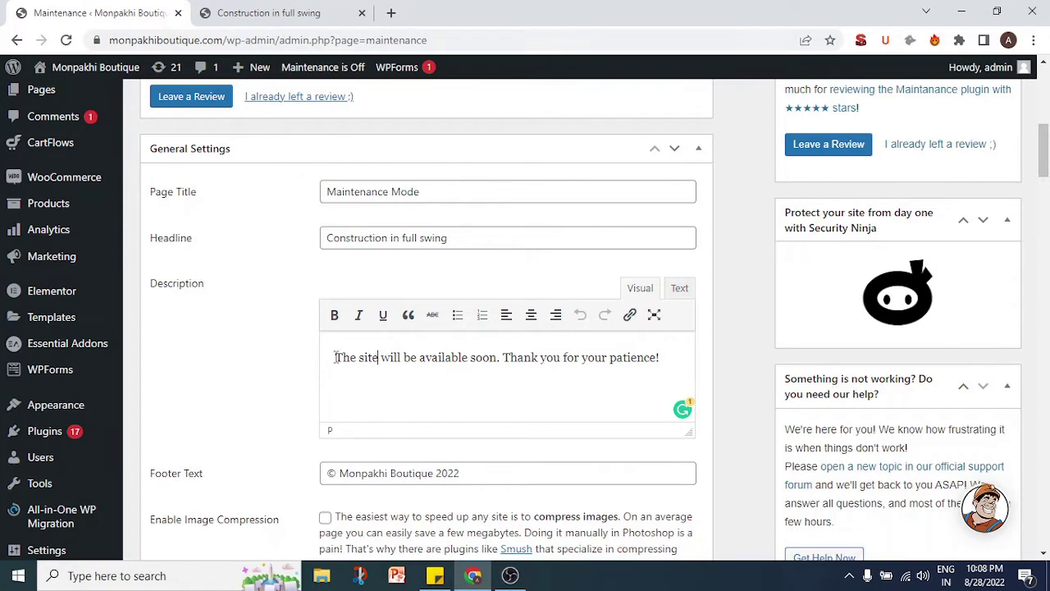
{"action": "left_click_drag", "start_coordinate": [335, 357], "coordinate": [659, 359]}
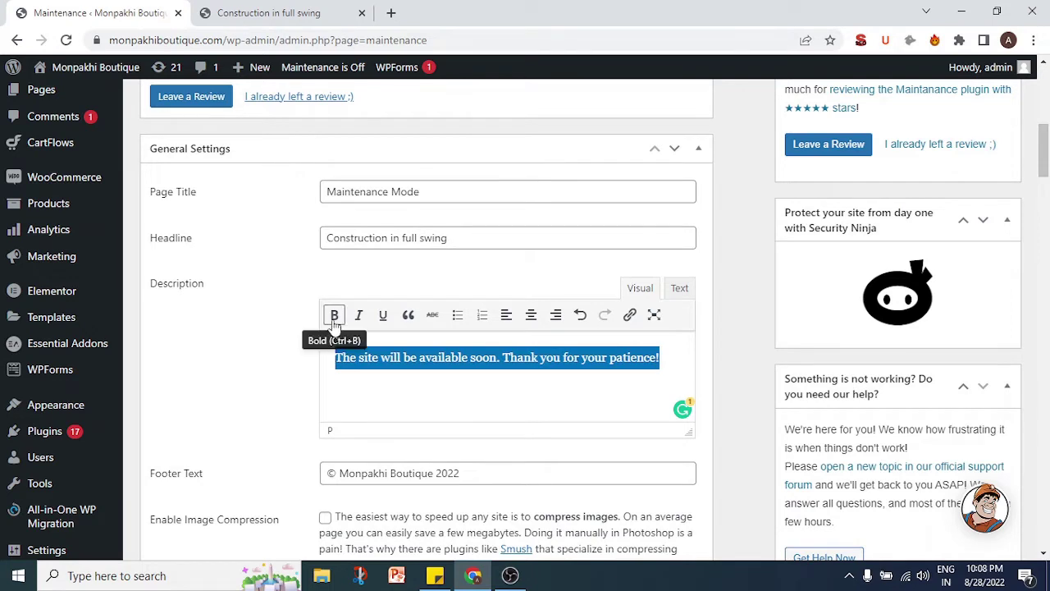
Apply bold, italic, underline and centre alignment to the description text.
{"action": "left_click", "coordinate": [334, 320]}
{"action": "left_click", "coordinate": [361, 327]}
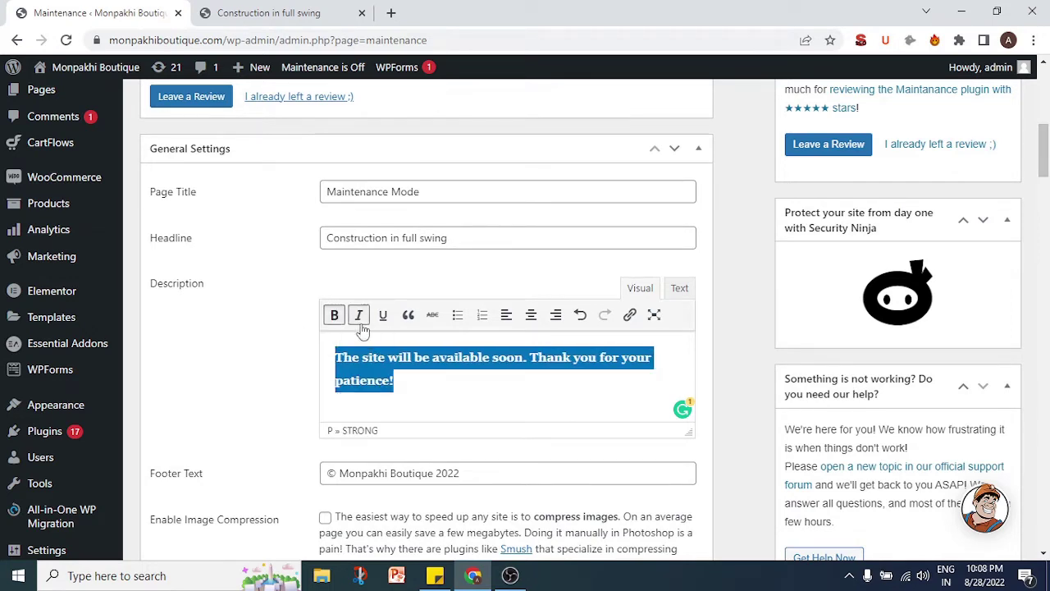
{"action": "left_click", "coordinate": [383, 324]}
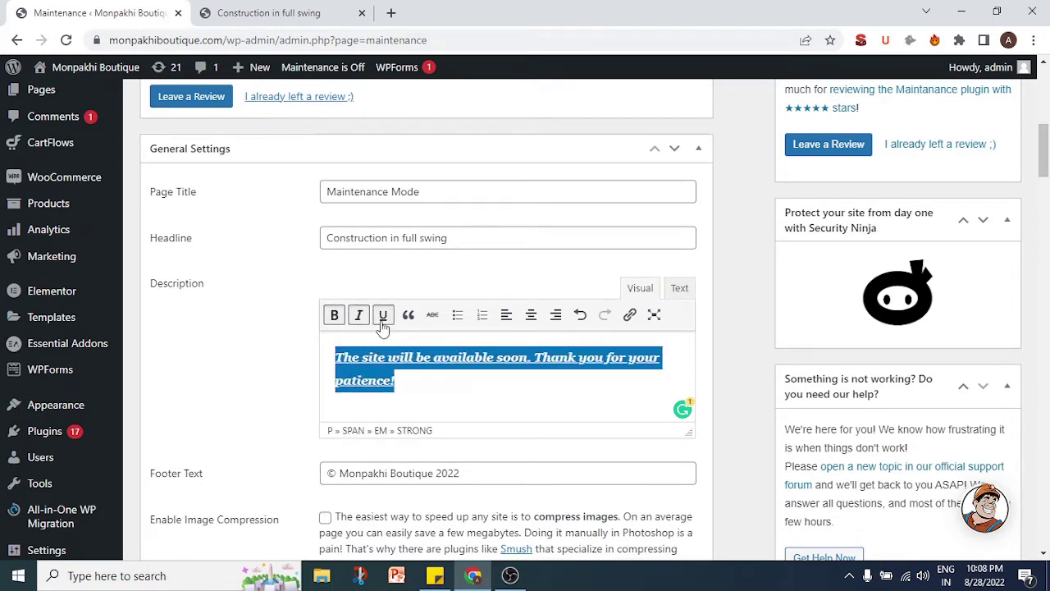
{"action": "left_click", "coordinate": [447, 388]}
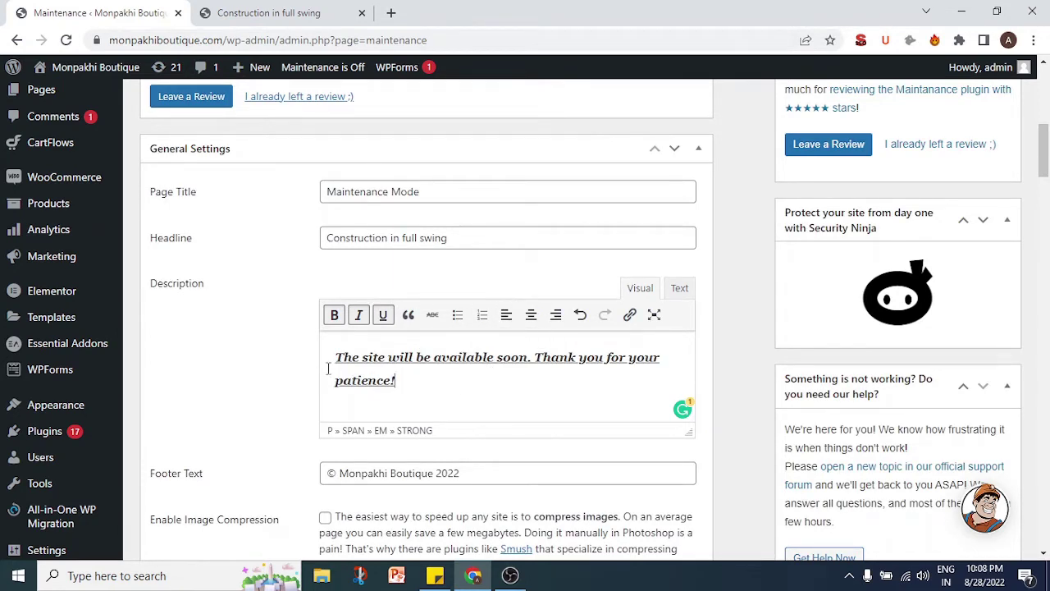
{"action": "left_click_drag", "start_coordinate": [334, 364], "coordinate": [397, 384]}
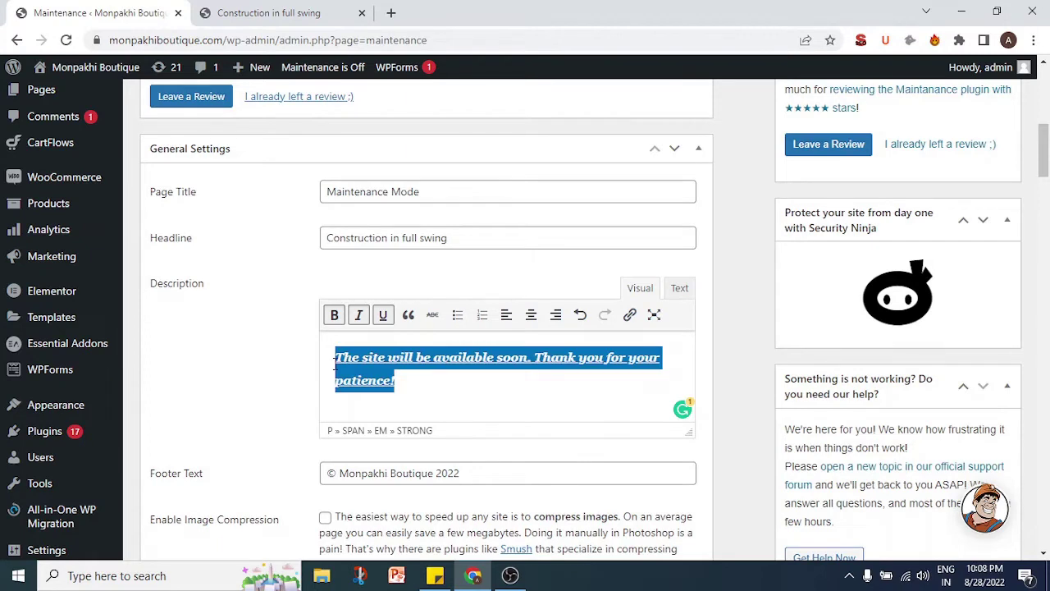
{"action": "left_click", "coordinate": [532, 317]}
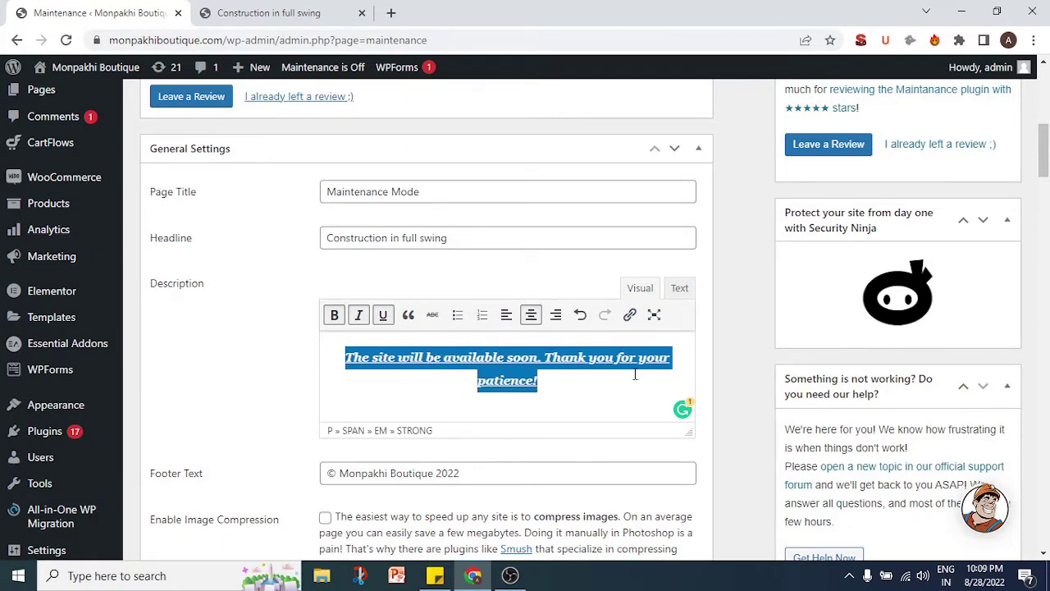
{"action": "left_click", "coordinate": [548, 383]}
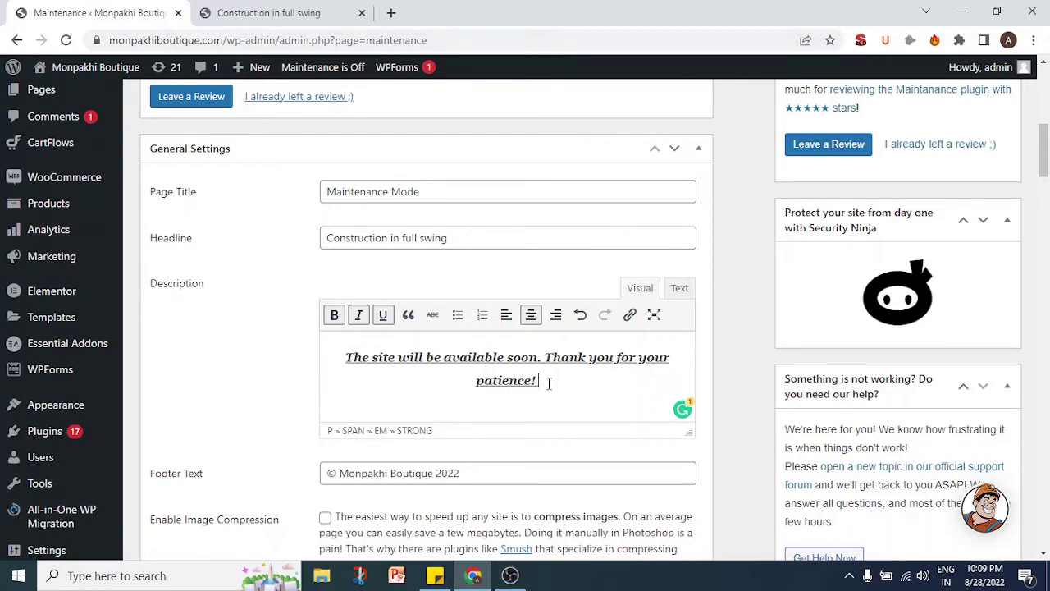
{"action": "left_click", "coordinate": [630, 315]}
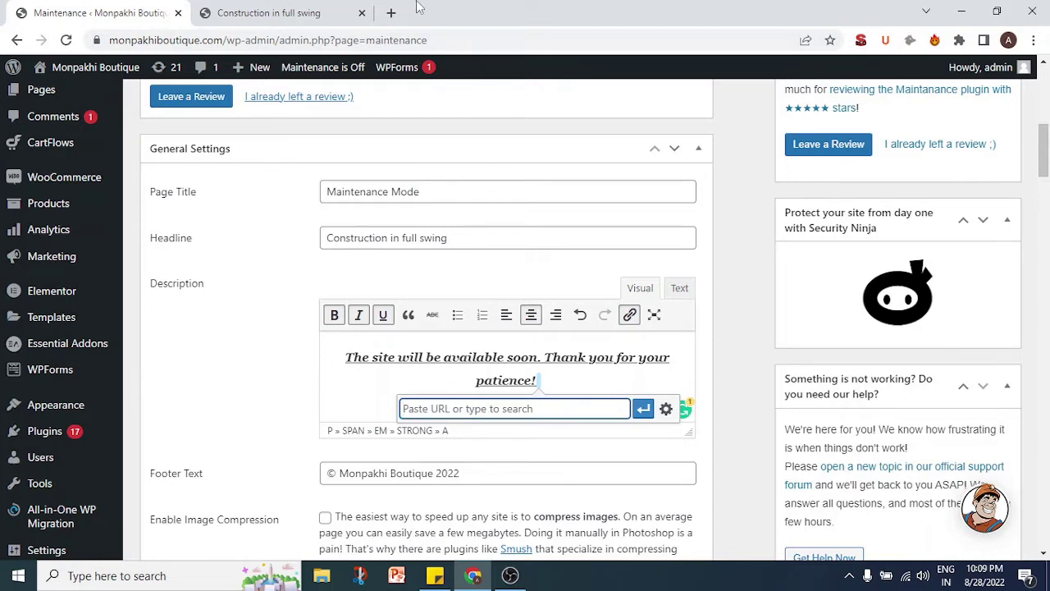
{"action": "left_click", "coordinate": [391, 12]}
{"action": "type", "text": "google.com"}
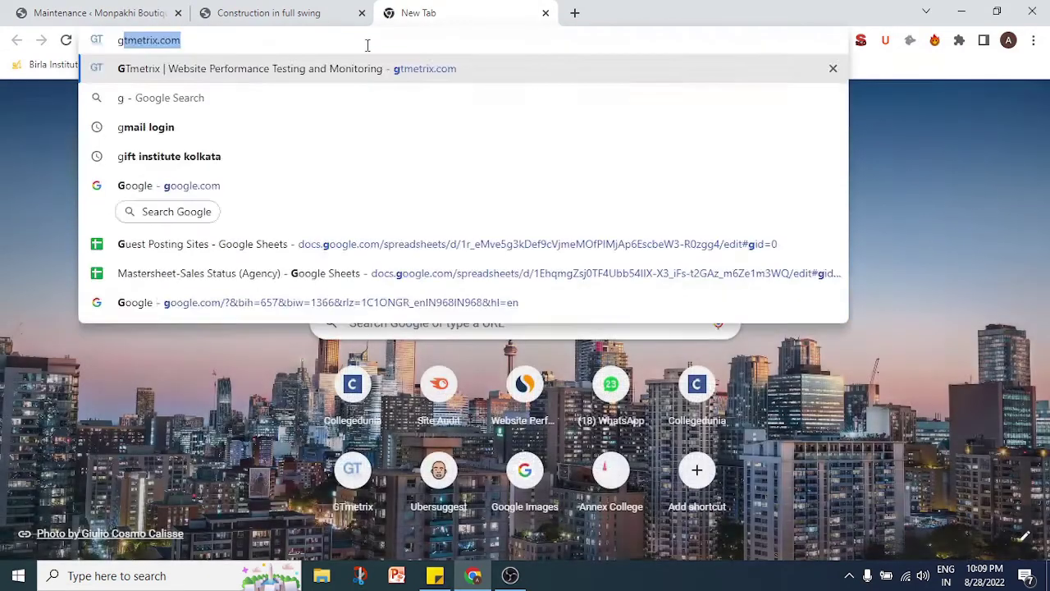
{"action": "key", "text": "Return"}
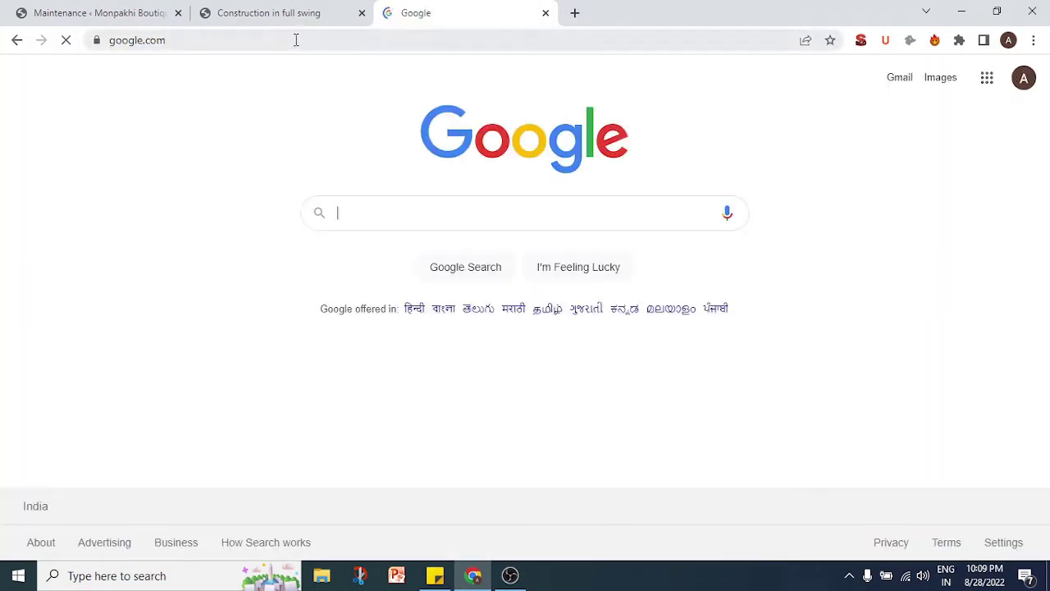
{"action": "left_click", "coordinate": [296, 39]}
{"action": "key", "text": "ctrl+c"}
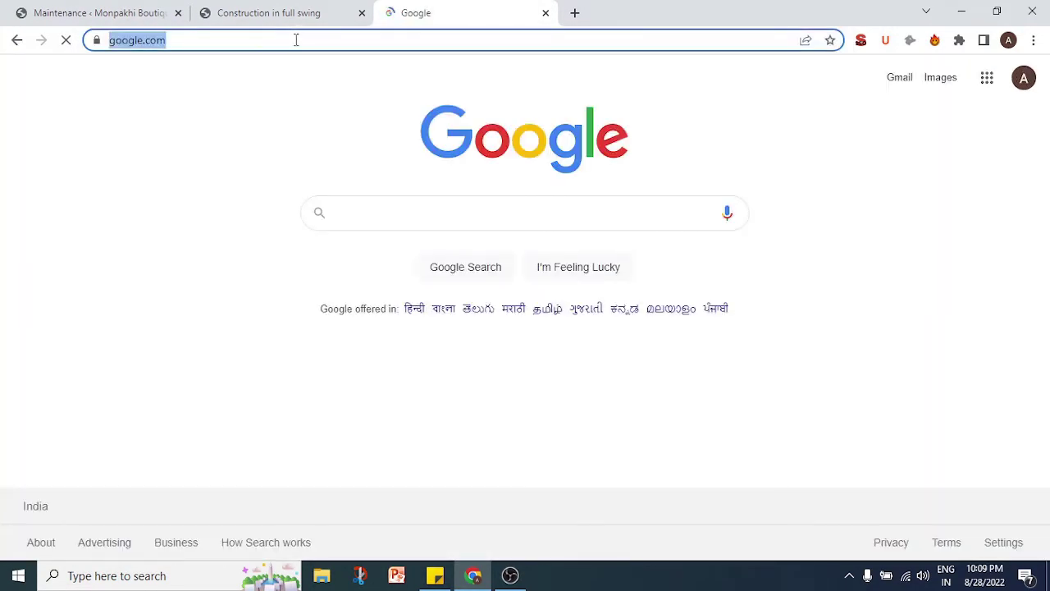
{"action": "left_click", "coordinate": [57, 10]}
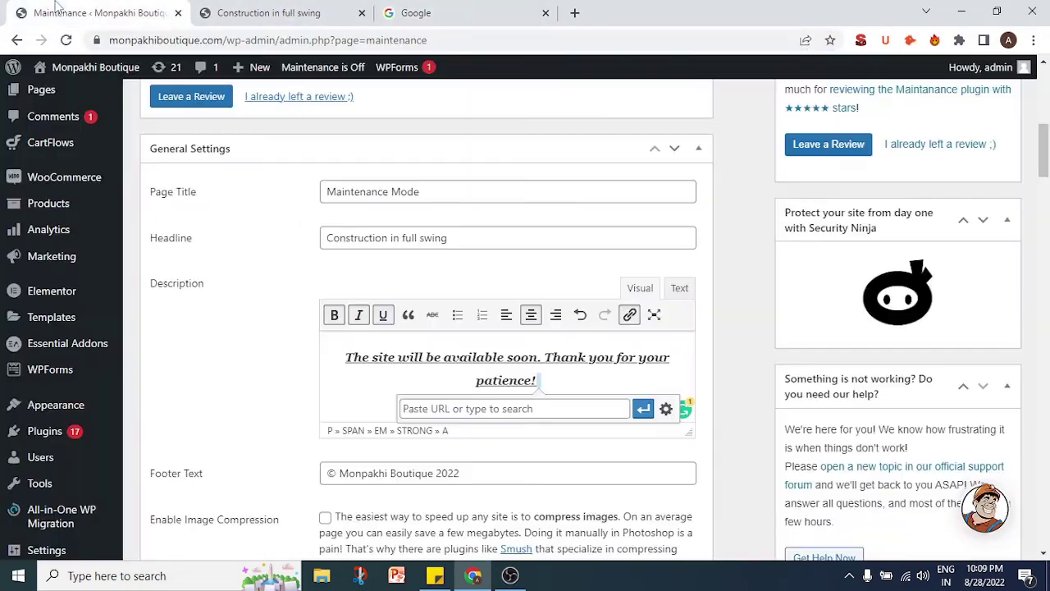
{"action": "key", "text": "ctrl+v"}
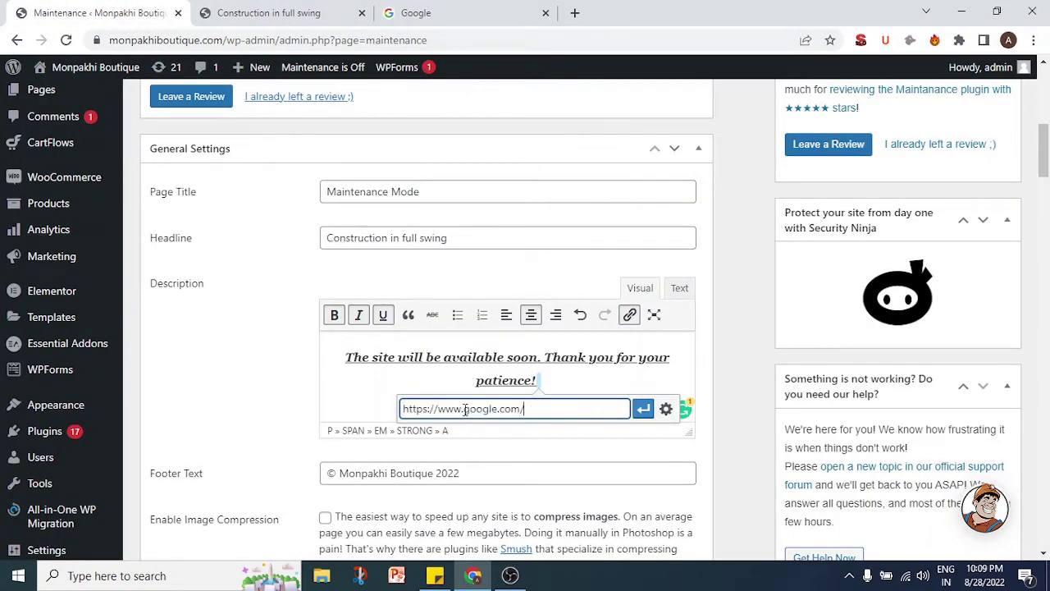
Give the google.com link the text 'See current website', open it in a new tab, and move it below the description.
{"action": "left_click", "coordinate": [666, 415]}
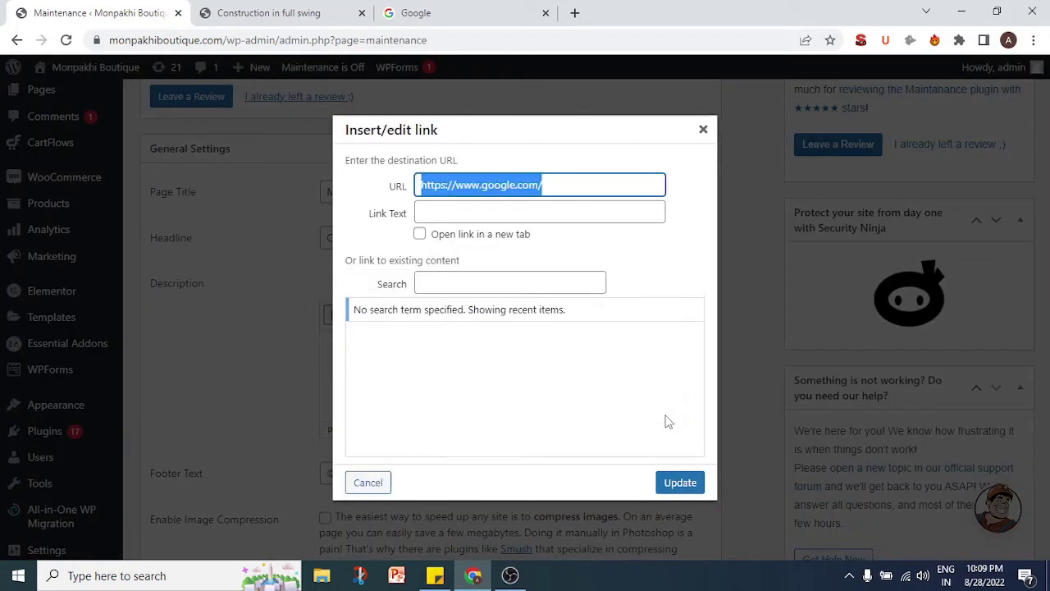
{"action": "left_click", "coordinate": [464, 212]}
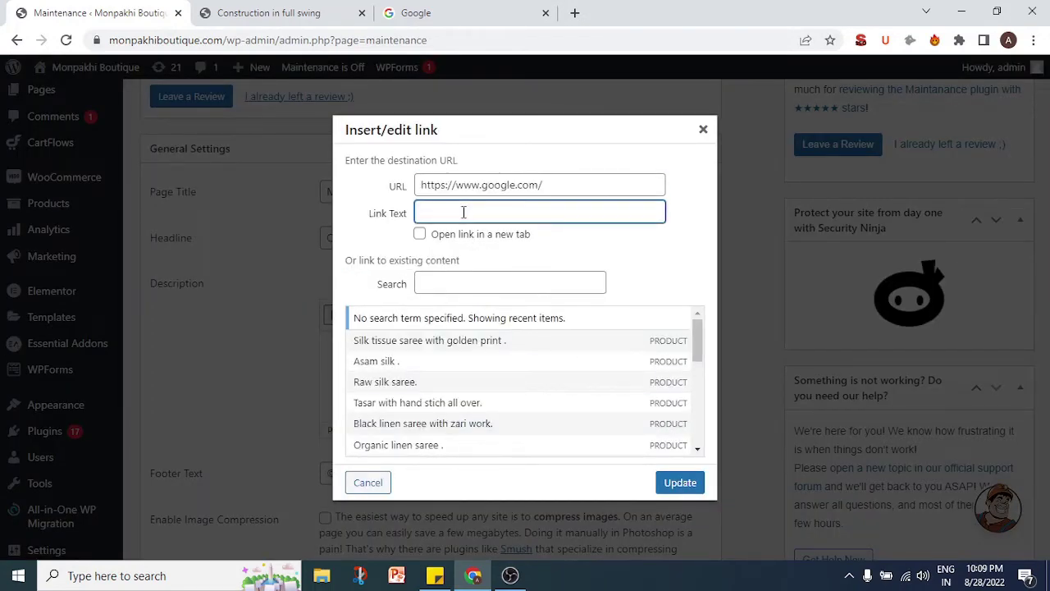
{"action": "type", "text": "See current website"}
{"action": "left_click", "coordinate": [420, 235]}
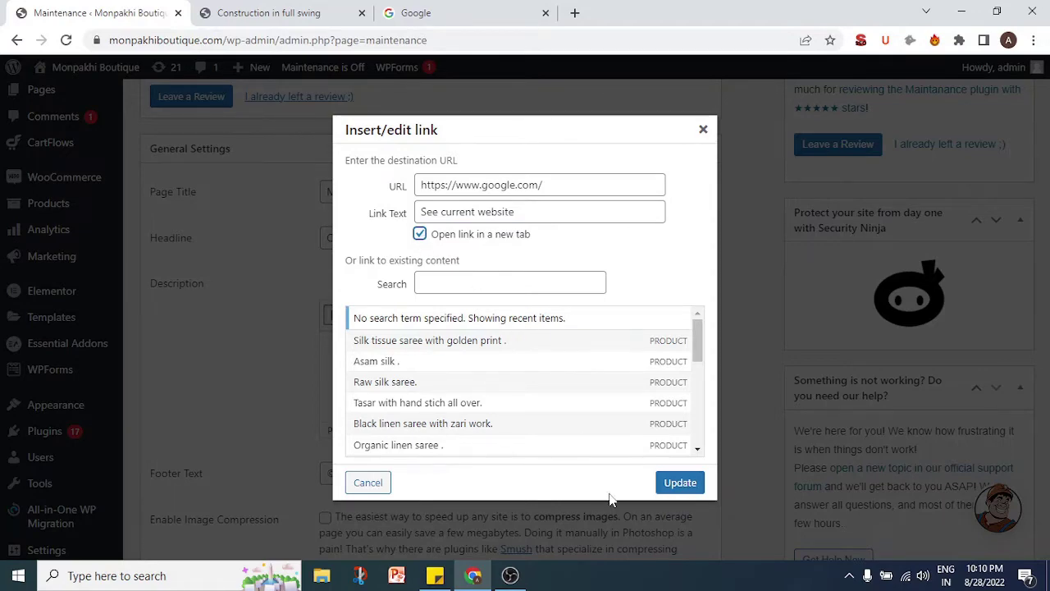
{"action": "left_click", "coordinate": [677, 484]}
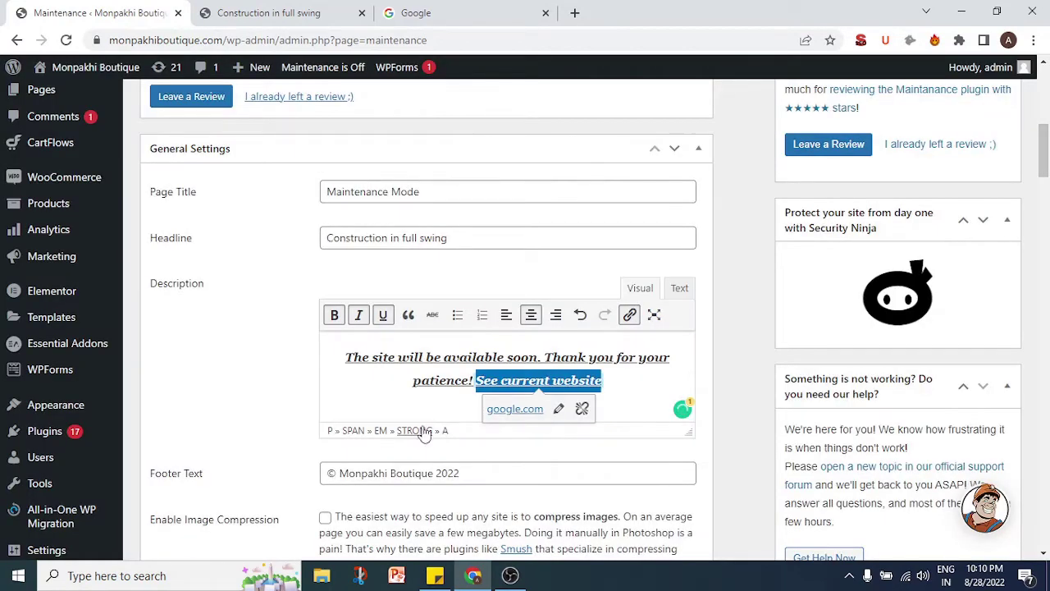
{"action": "left_click", "coordinate": [440, 407]}
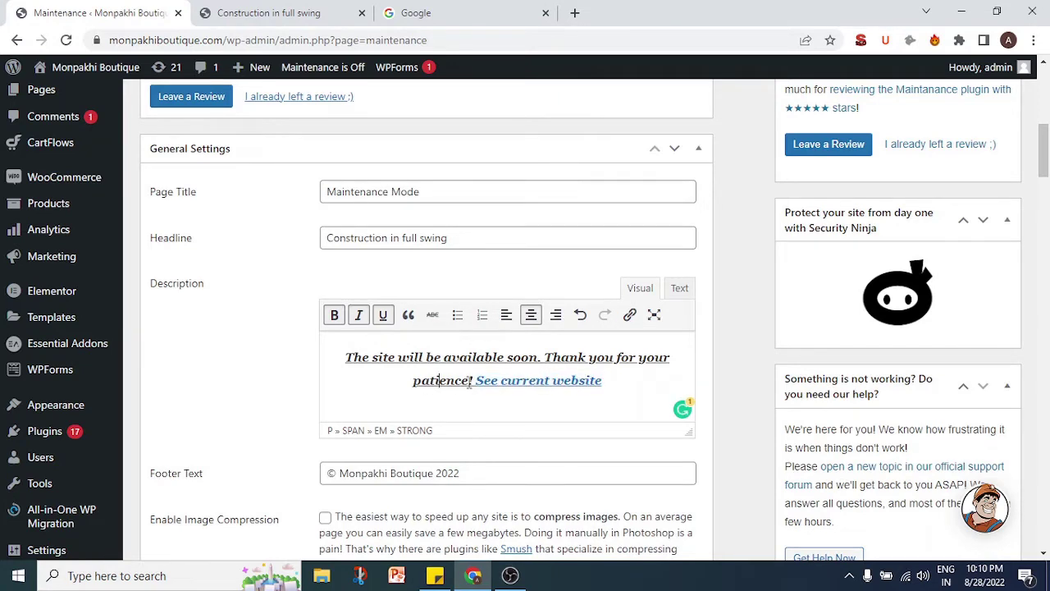
{"action": "left_click", "coordinate": [472, 380]}
{"action": "key", "text": "shift+Return"}
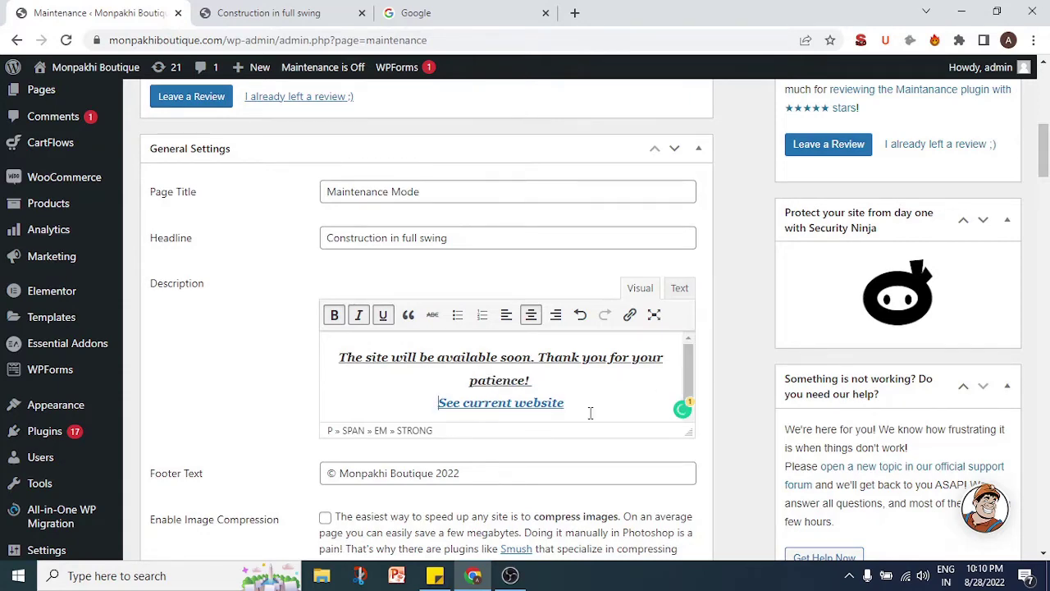
Scroll the Maintenance settings down to the Set Logo Width and Logo upload fields.
{"action": "scroll", "coordinate": [452, 445], "scroll_direction": "down", "scroll_amount": 1}
{"action": "scroll", "coordinate": [452, 445], "scroll_direction": "up", "scroll_amount": 1}
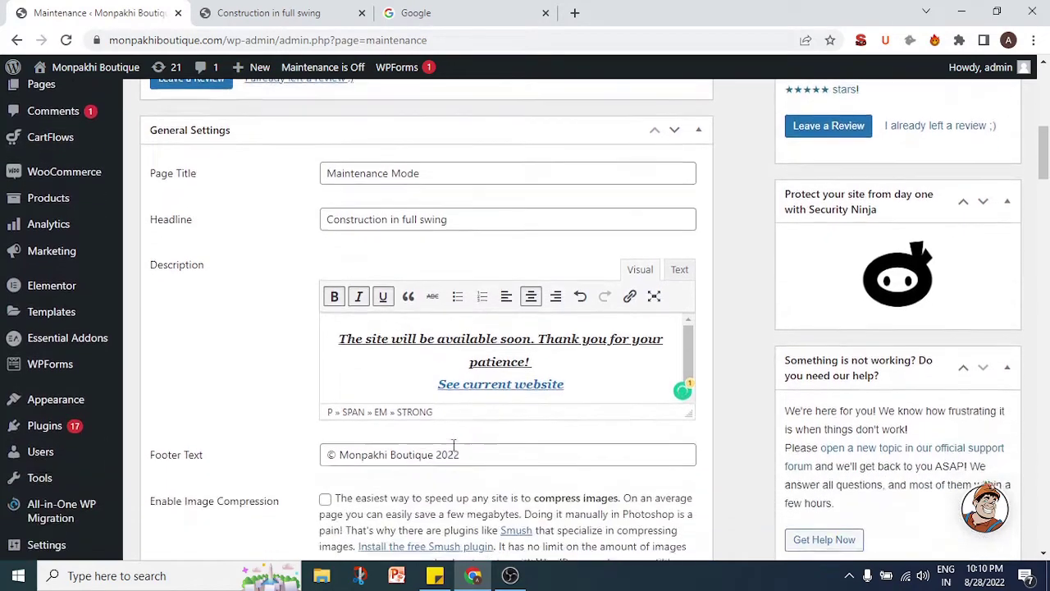
{"action": "scroll", "coordinate": [394, 453], "scroll_direction": "up", "scroll_amount": 4}
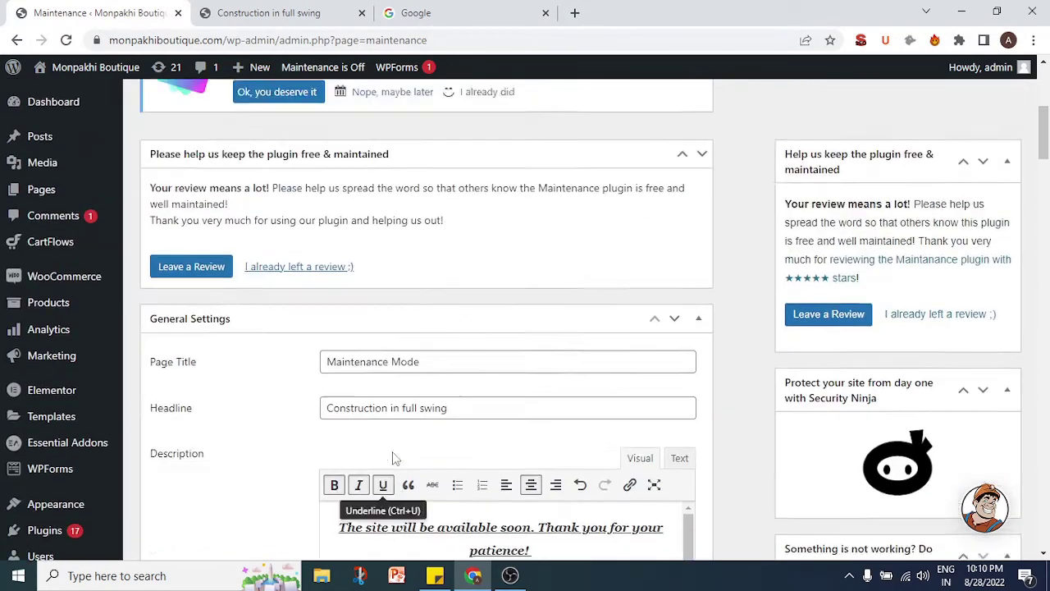
{"action": "scroll", "coordinate": [394, 452], "scroll_direction": "down", "scroll_amount": 3}
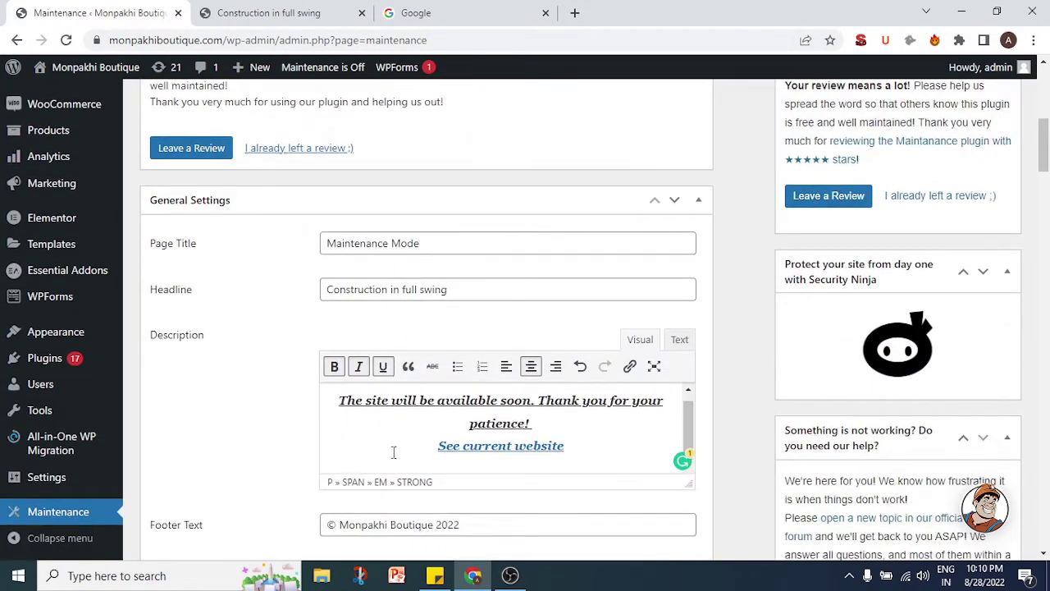
{"action": "scroll", "coordinate": [441, 240], "scroll_direction": "down", "scroll_amount": 8}
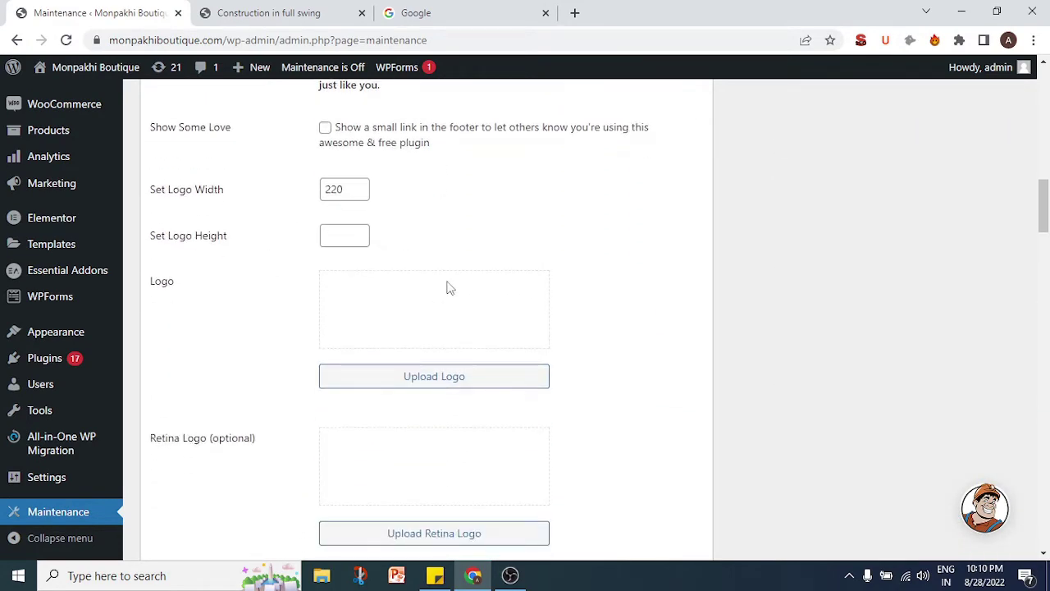
Set exchange.svg from the media library as the maintenance page logo.
{"action": "left_click", "coordinate": [416, 379]}
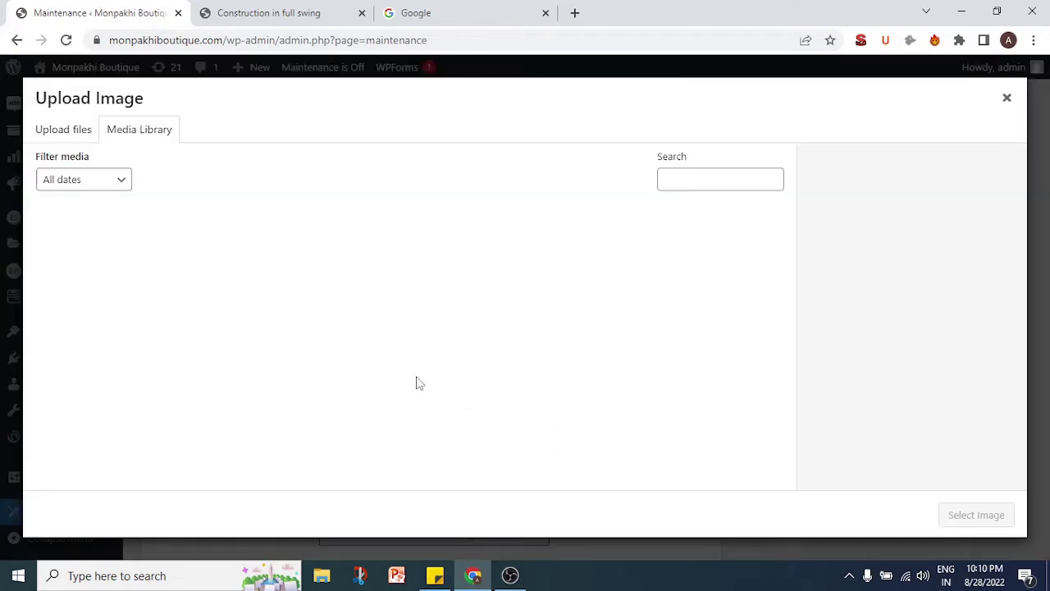
{"action": "scroll", "coordinate": [349, 373], "scroll_direction": "down", "scroll_amount": 2}
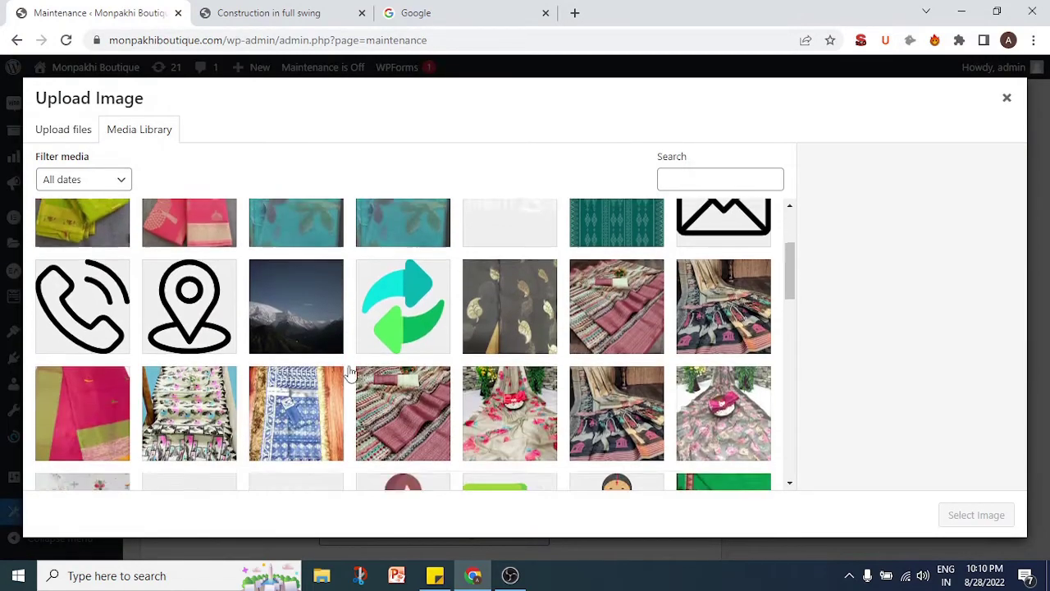
{"action": "left_click", "coordinate": [437, 343]}
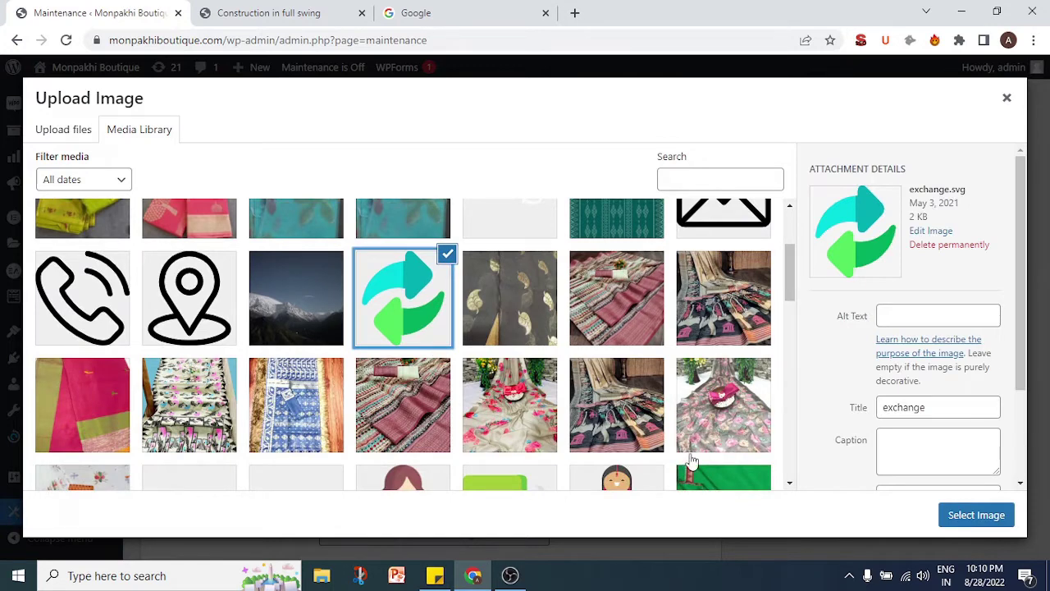
{"action": "left_click", "coordinate": [971, 514]}
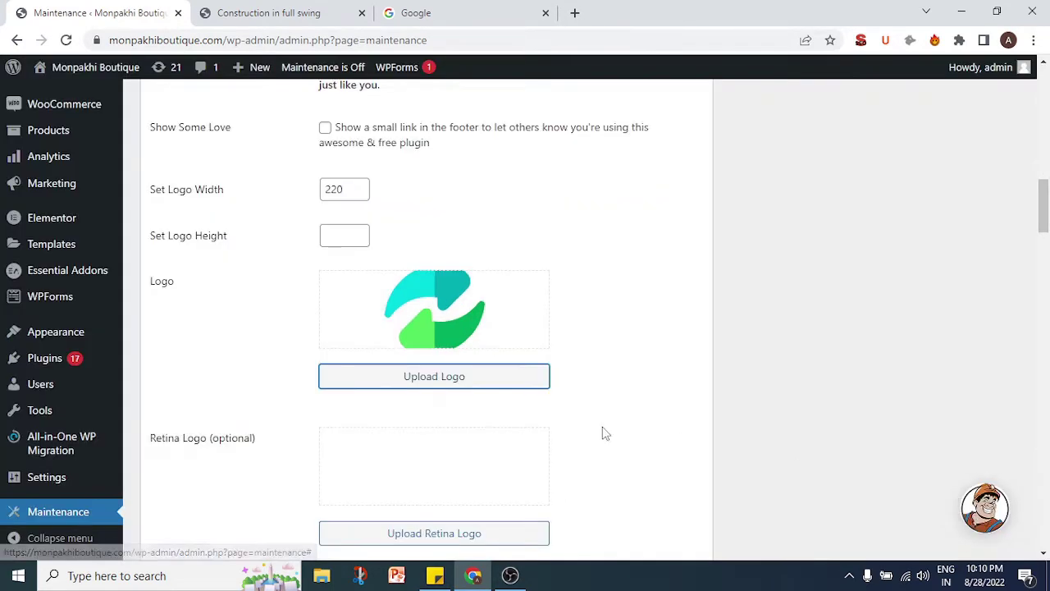
{"action": "scroll", "coordinate": [605, 431], "scroll_direction": "down", "scroll_amount": 2}
Set the same exchange.svg icon as the retina logo.
{"action": "left_click", "coordinate": [454, 375]}
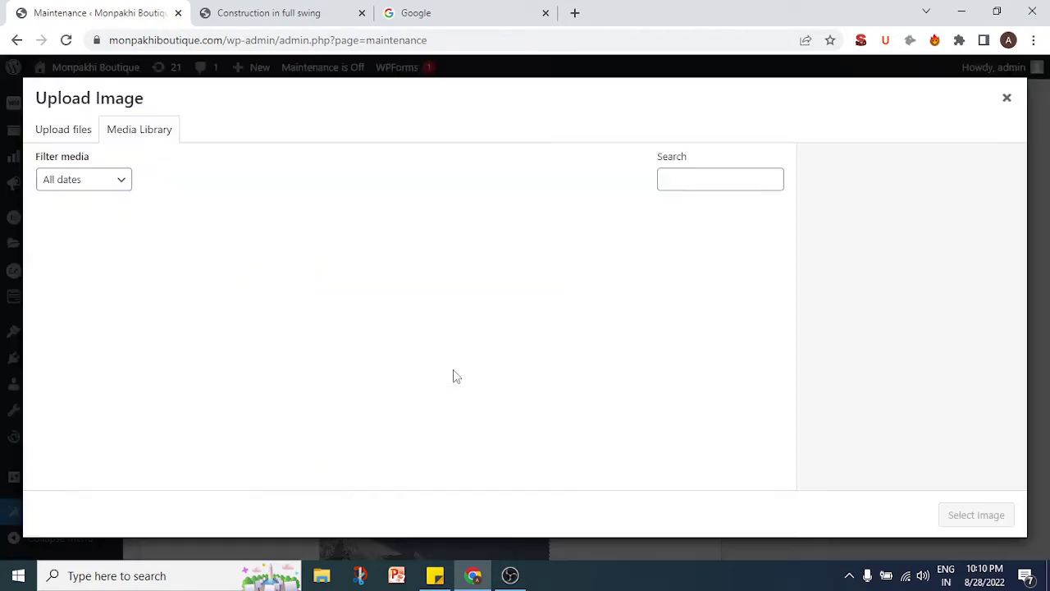
{"action": "scroll", "coordinate": [484, 396], "scroll_direction": "down", "scroll_amount": 1}
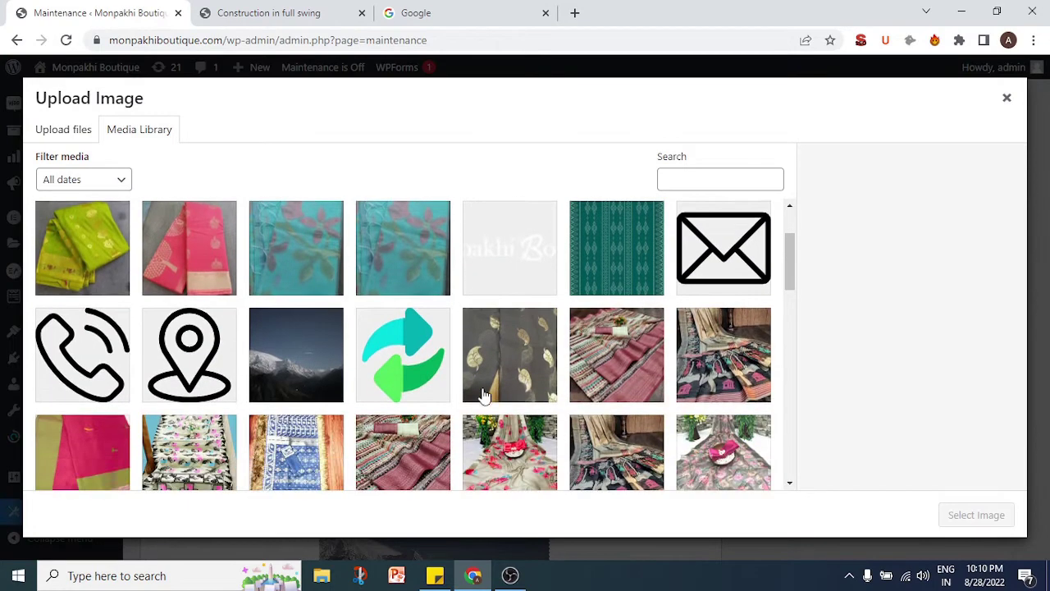
{"action": "left_click", "coordinate": [403, 361]}
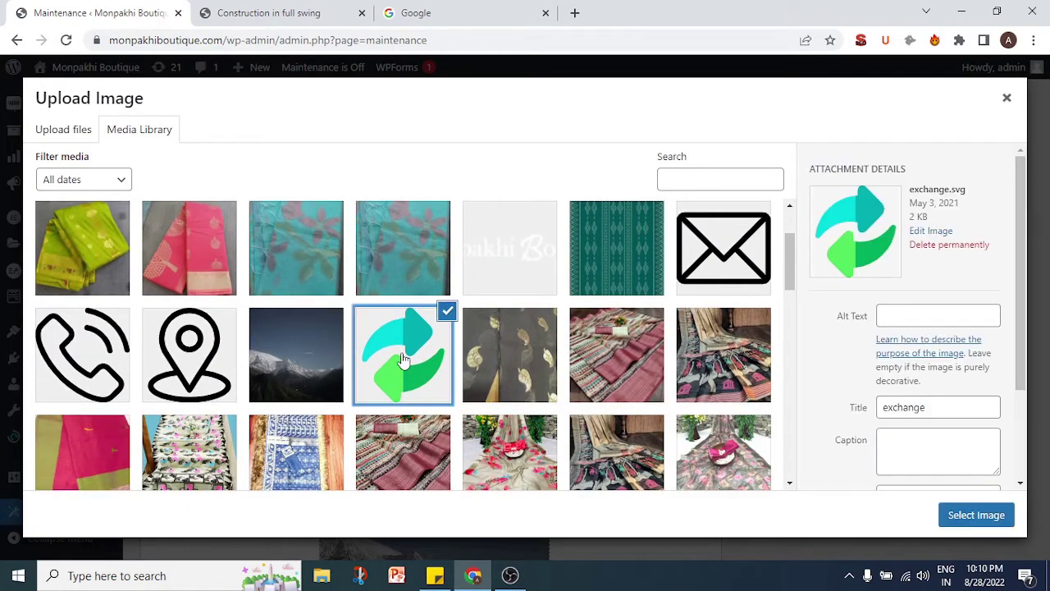
{"action": "left_click", "coordinate": [975, 516]}
{"action": "scroll", "coordinate": [618, 418], "scroll_direction": "down", "scroll_amount": 2}
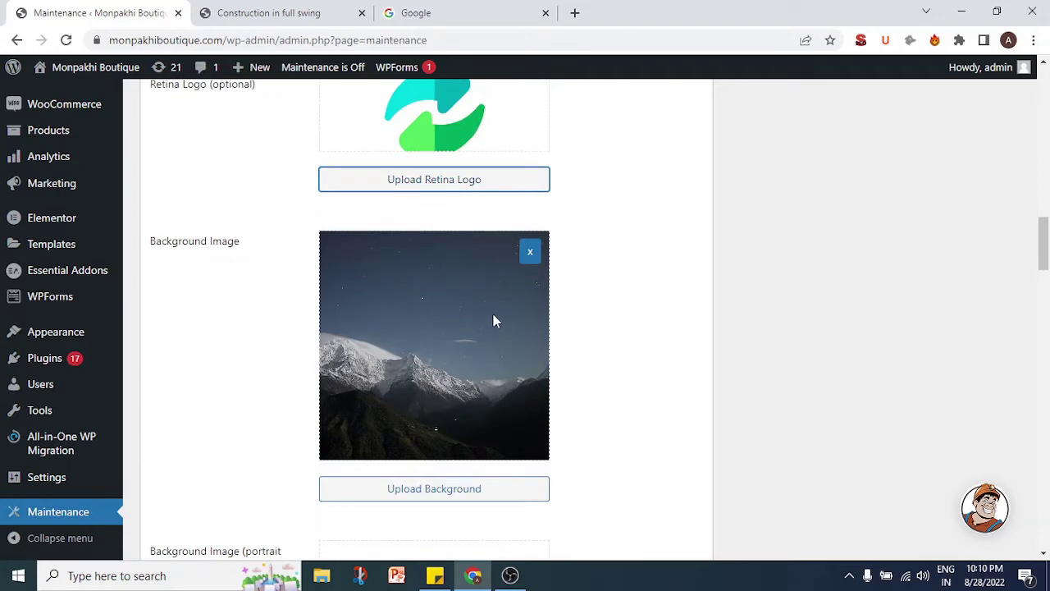
Choose the grey-striped saree photo WhatsApp-Image-2021-07-04-at-8.15.05-PM.jpeg as the background image.
{"action": "left_click", "coordinate": [434, 495]}
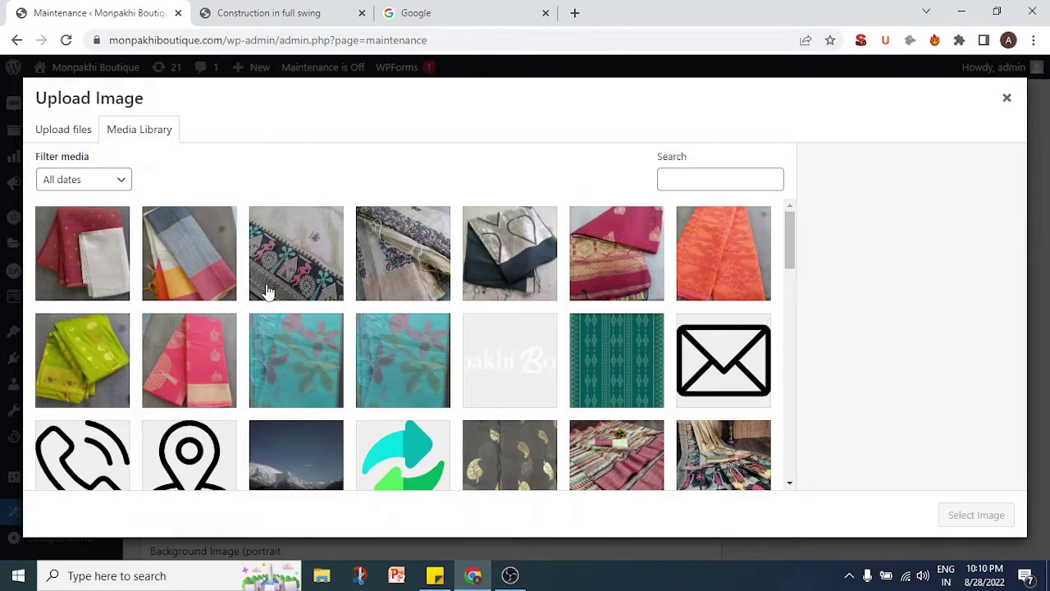
{"action": "scroll", "coordinate": [500, 376], "scroll_direction": "down", "scroll_amount": 2}
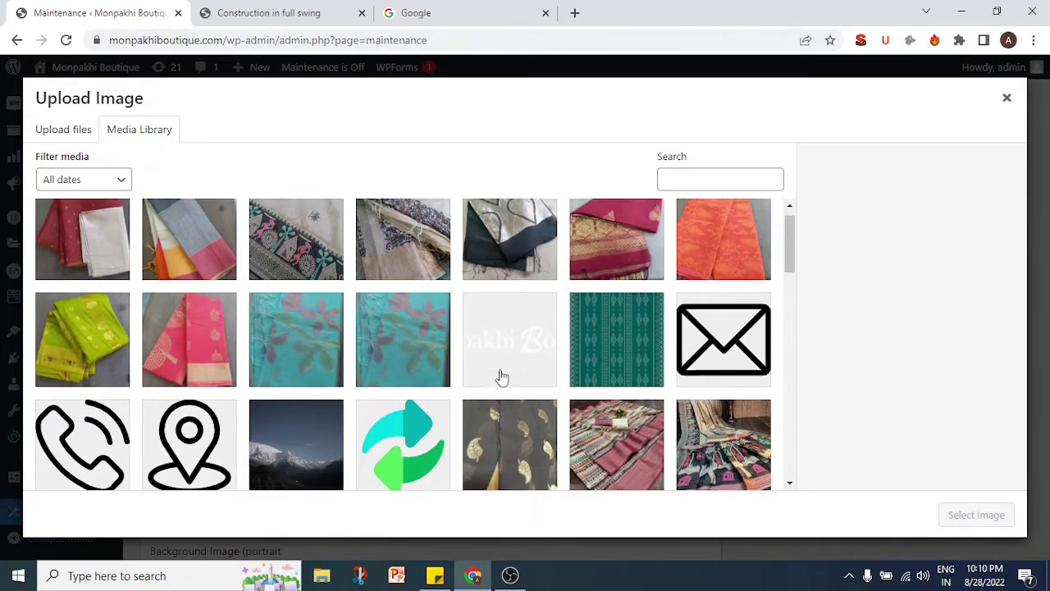
{"action": "scroll", "coordinate": [502, 377], "scroll_direction": "down", "scroll_amount": 3}
{"action": "scroll", "coordinate": [502, 377], "scroll_direction": "up", "scroll_amount": 5}
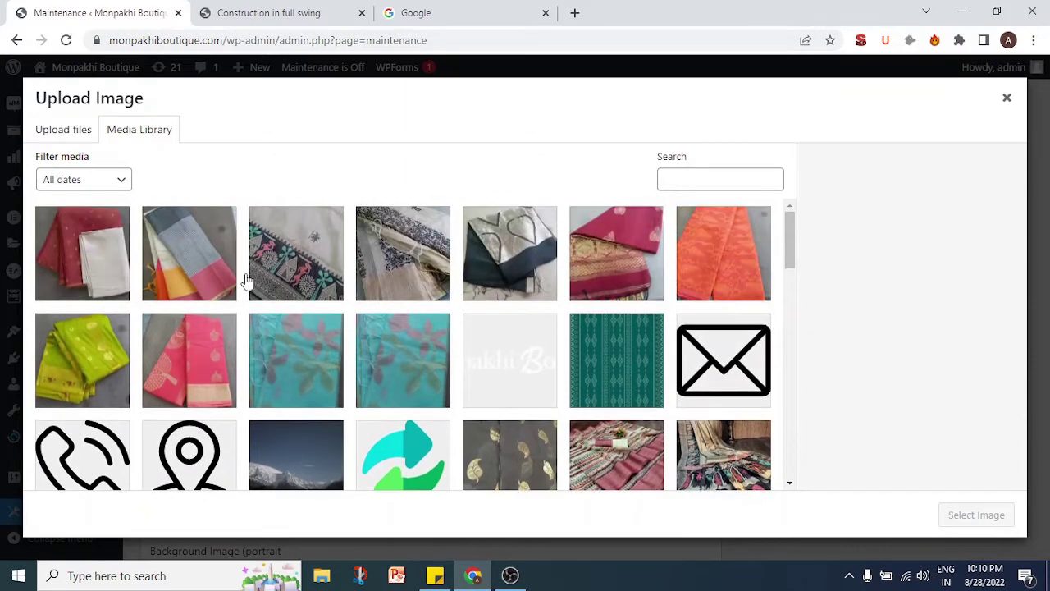
{"action": "left_click", "coordinate": [214, 261]}
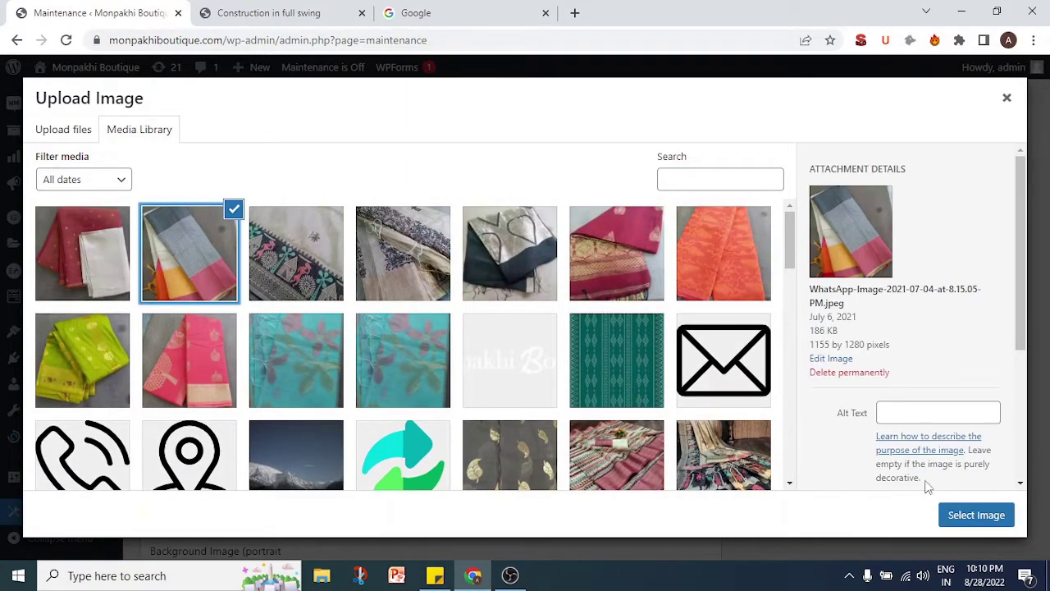
{"action": "left_click", "coordinate": [975, 516]}
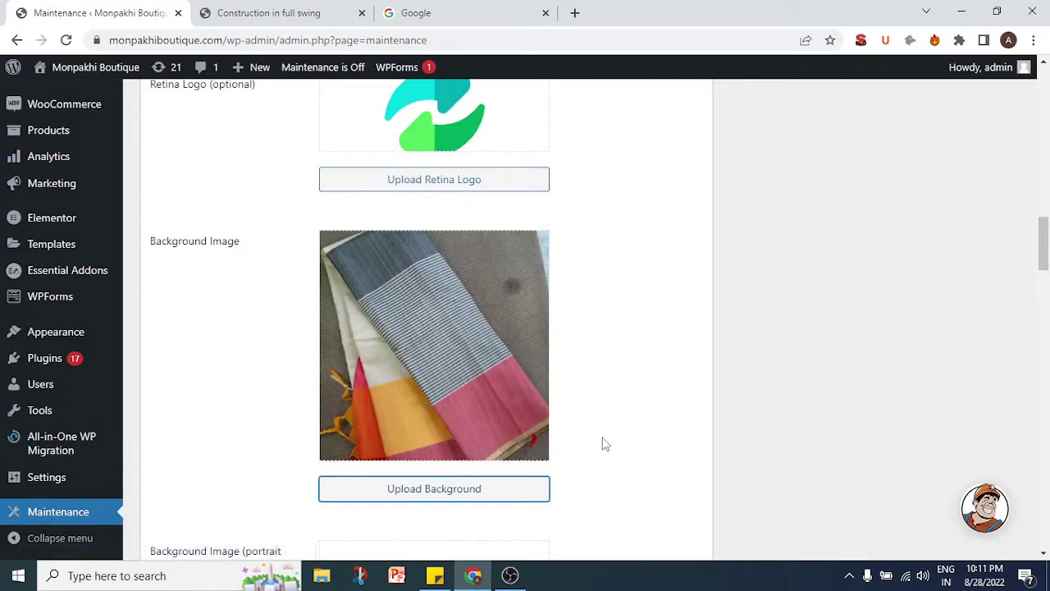
Glance at the preview tab, then scroll to the Background Color, Font Color and Font Family fields.
{"action": "scroll", "coordinate": [651, 495], "scroll_direction": "down", "scroll_amount": 10}
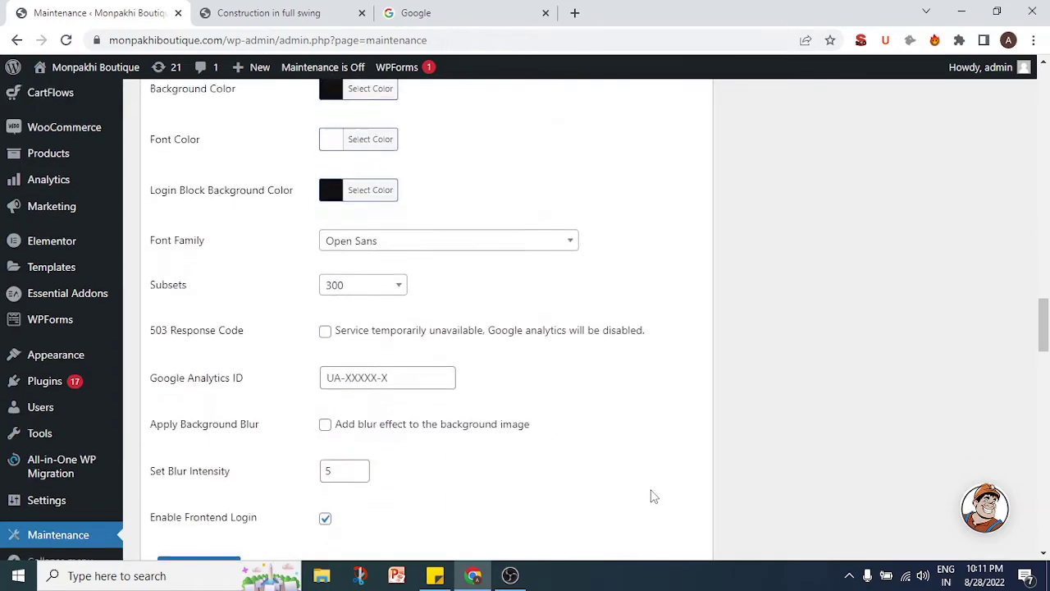
{"action": "scroll", "coordinate": [651, 494], "scroll_direction": "up", "scroll_amount": 6}
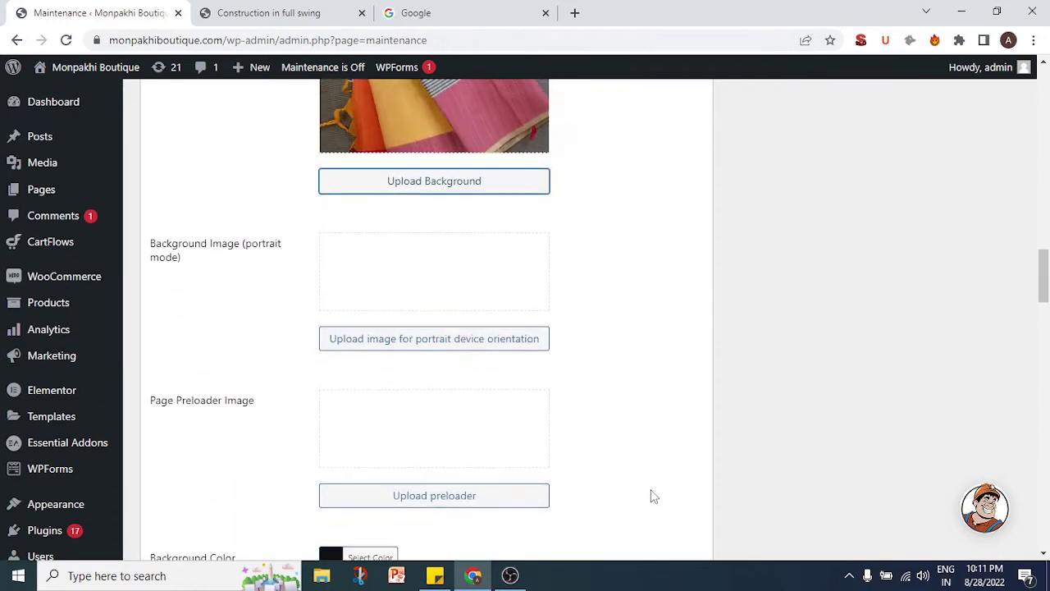
{"action": "scroll", "coordinate": [651, 494], "scroll_direction": "down", "scroll_amount": 4}
{"action": "scroll", "coordinate": [651, 495], "scroll_direction": "up", "scroll_amount": 3}
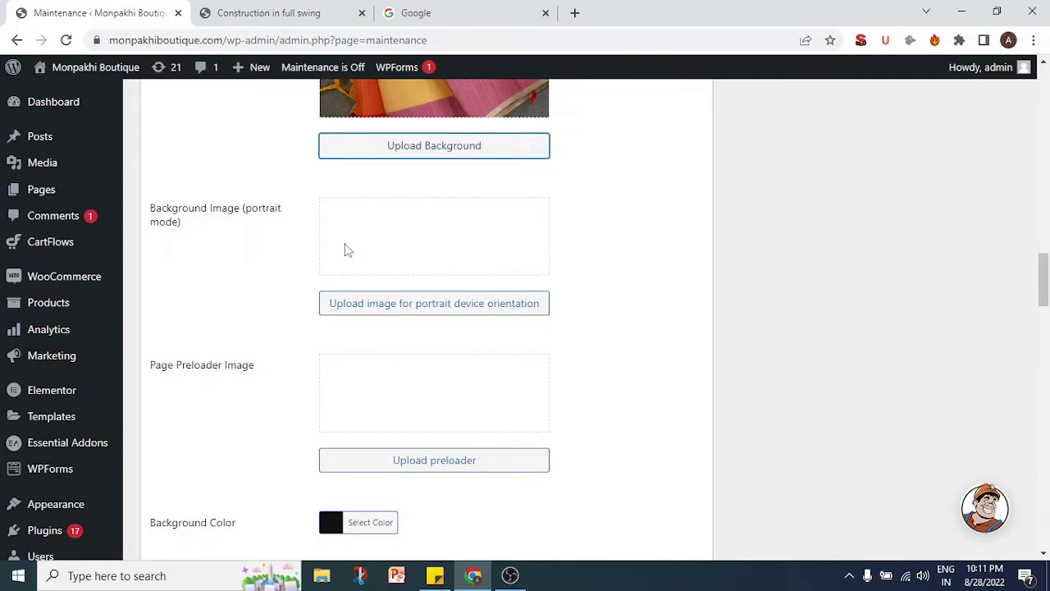
{"action": "scroll", "coordinate": [246, 426], "scroll_direction": "down", "scroll_amount": 4}
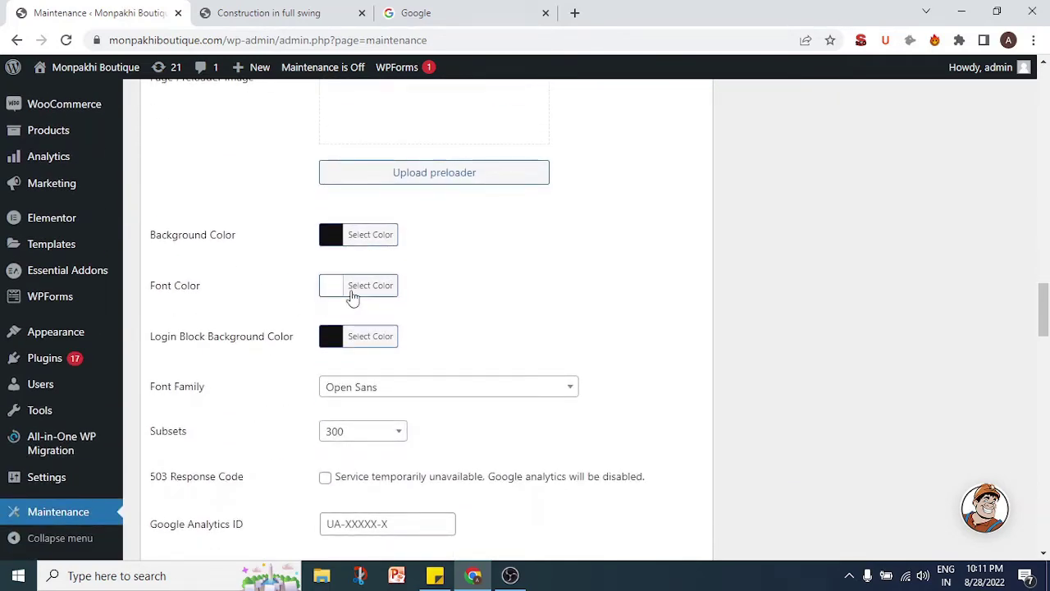
{"action": "left_click", "coordinate": [320, 10]}
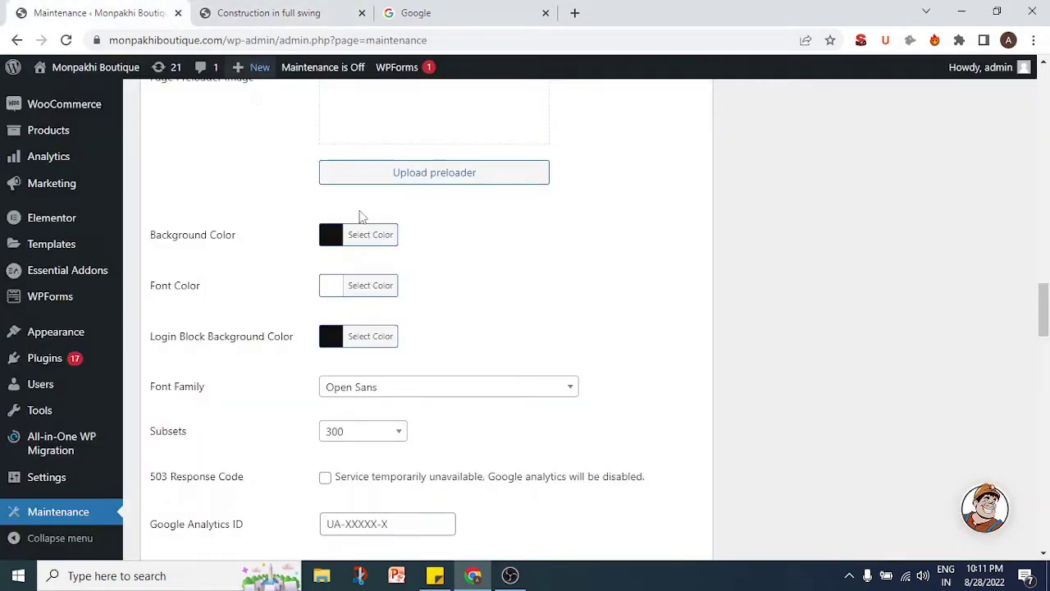
{"action": "left_click", "coordinate": [98, 13]}
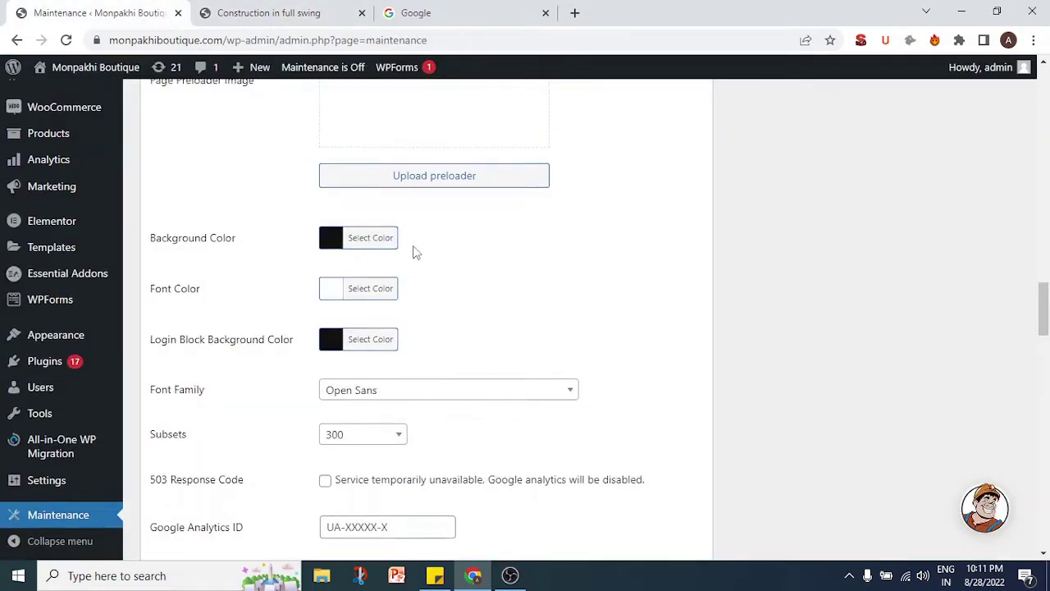
{"action": "scroll", "coordinate": [415, 252], "scroll_direction": "up", "scroll_amount": 8}
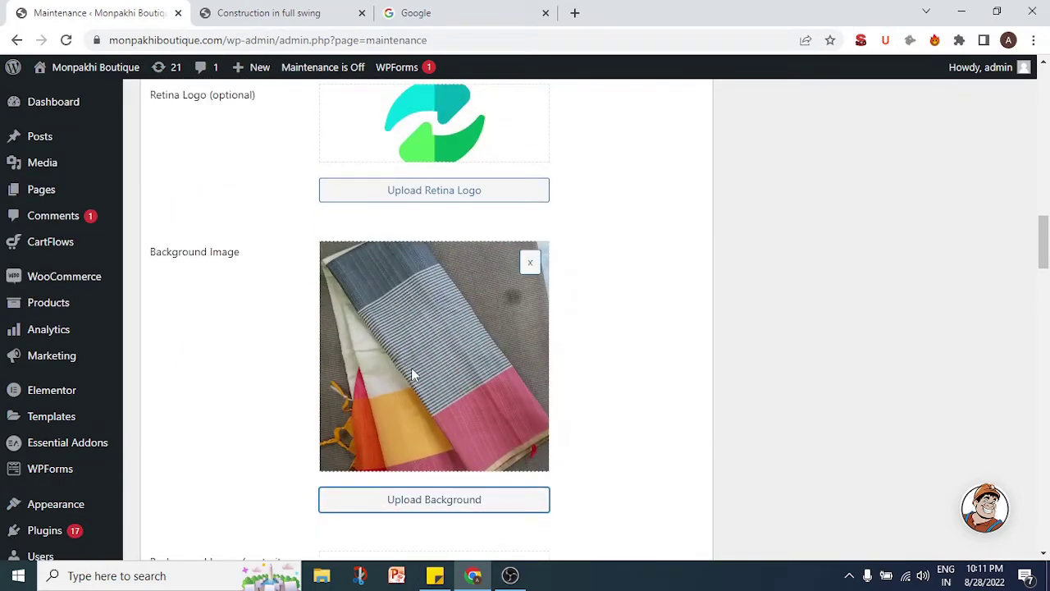
{"action": "scroll", "coordinate": [411, 368], "scroll_direction": "down", "scroll_amount": 9}
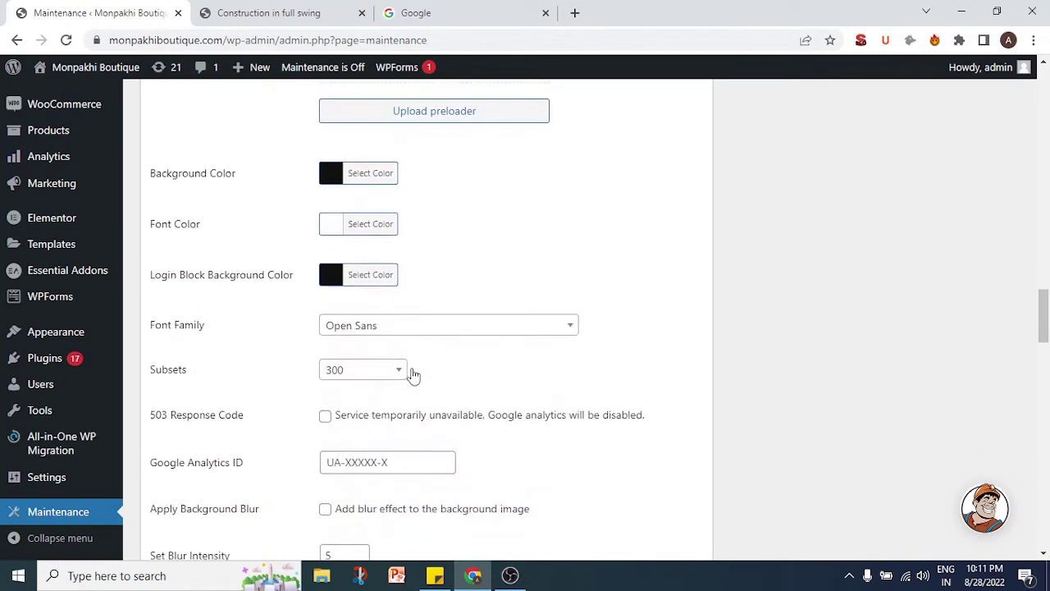
Change the Font Color from white to the yellow palette swatch (#eeee22).
{"action": "left_click", "coordinate": [329, 231]}
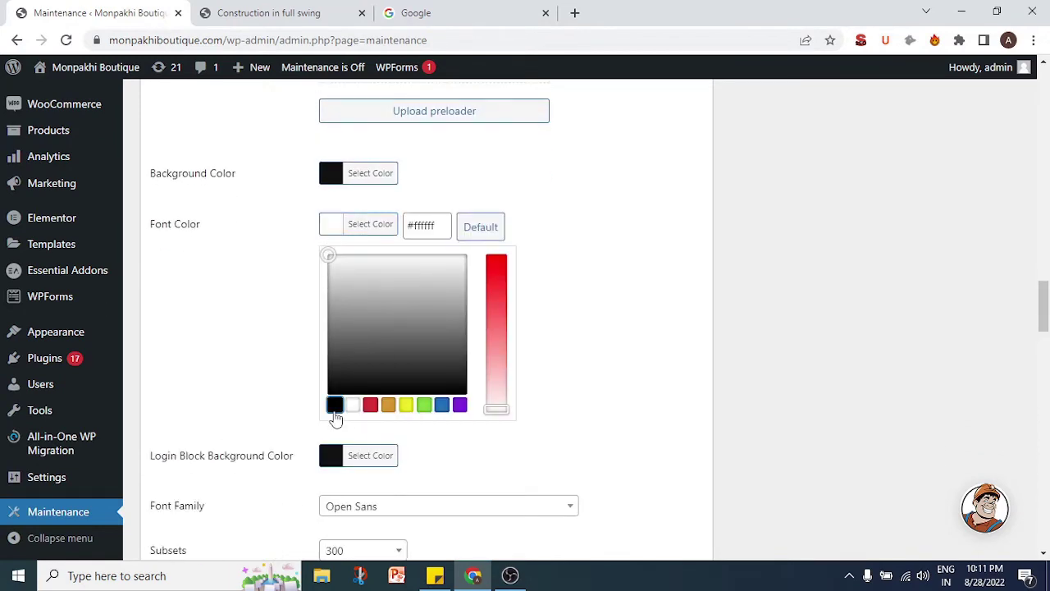
{"action": "left_click", "coordinate": [334, 406]}
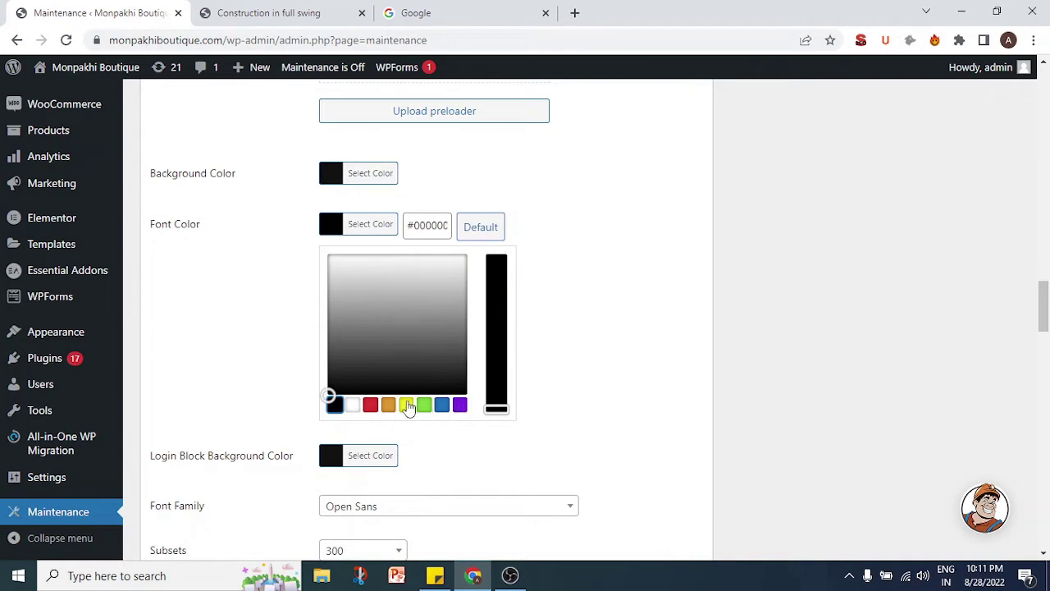
{"action": "left_click", "coordinate": [406, 405]}
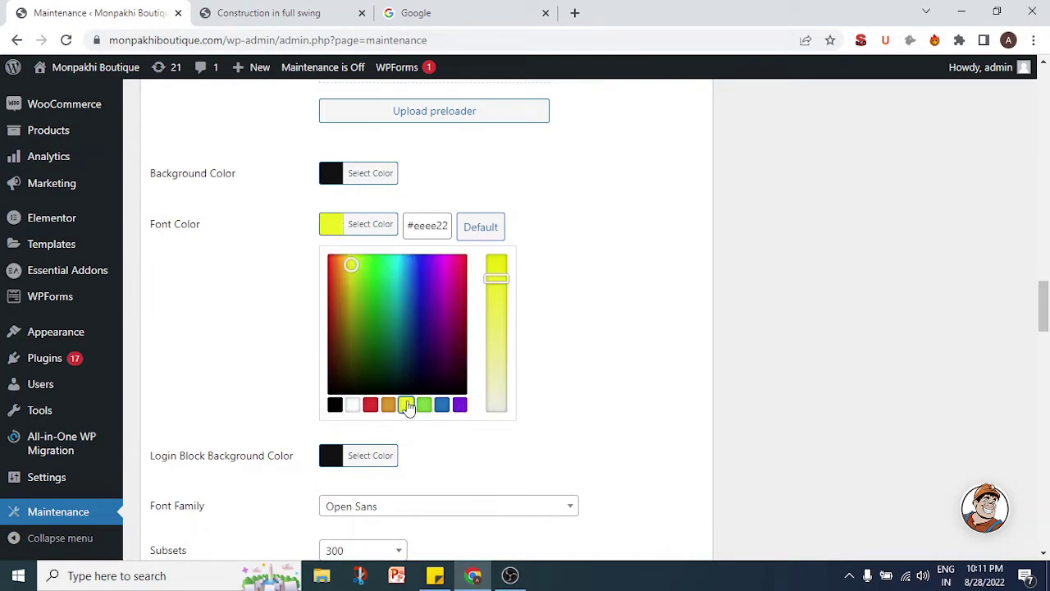
{"action": "left_click", "coordinate": [591, 361]}
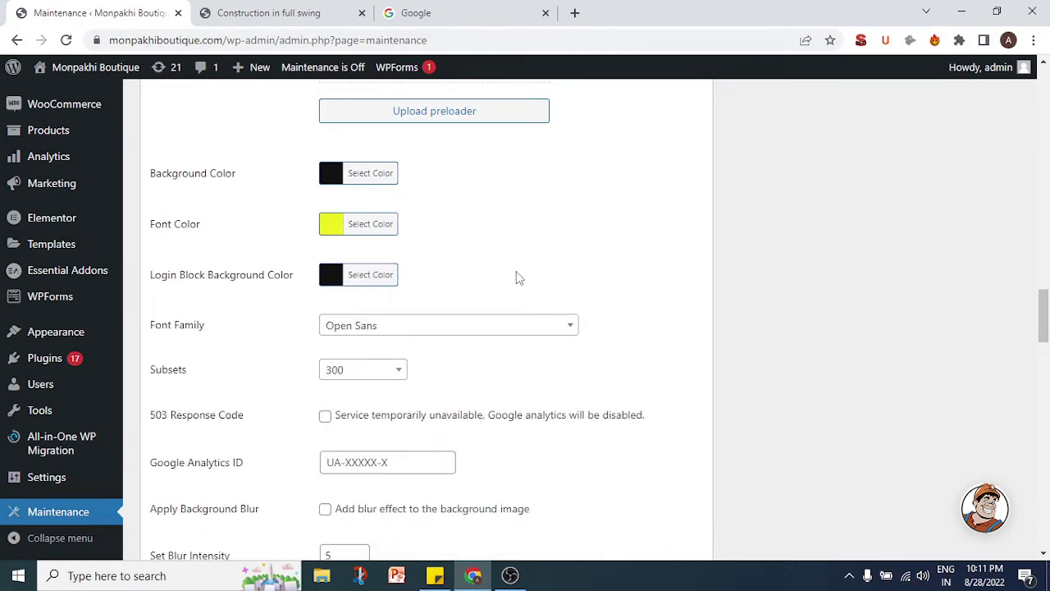
{"action": "scroll", "coordinate": [516, 277], "scroll_direction": "down", "scroll_amount": 2}
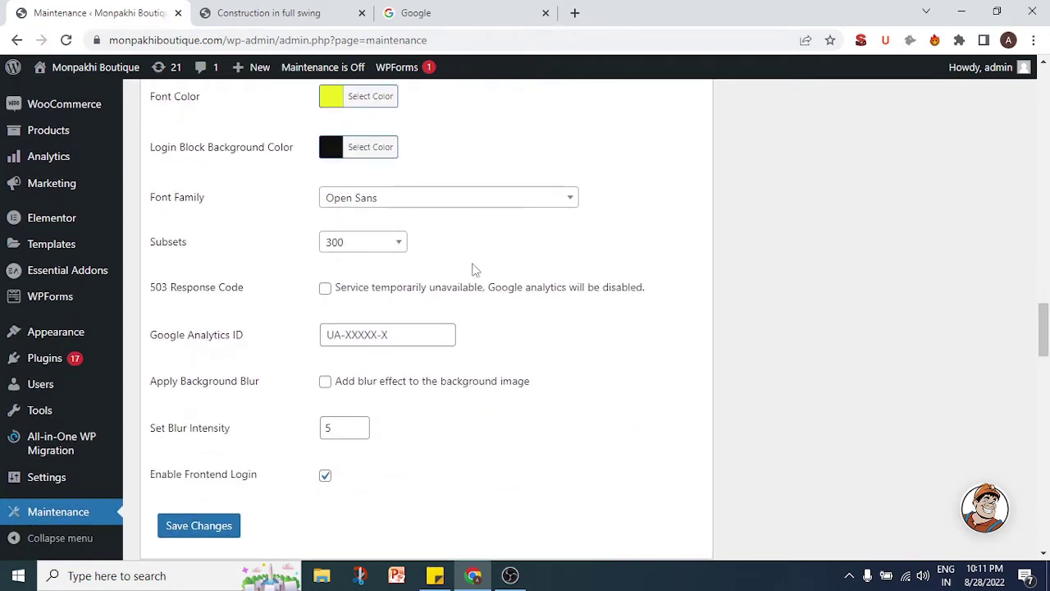
{"action": "scroll", "coordinate": [496, 366], "scroll_direction": "down", "scroll_amount": 1}
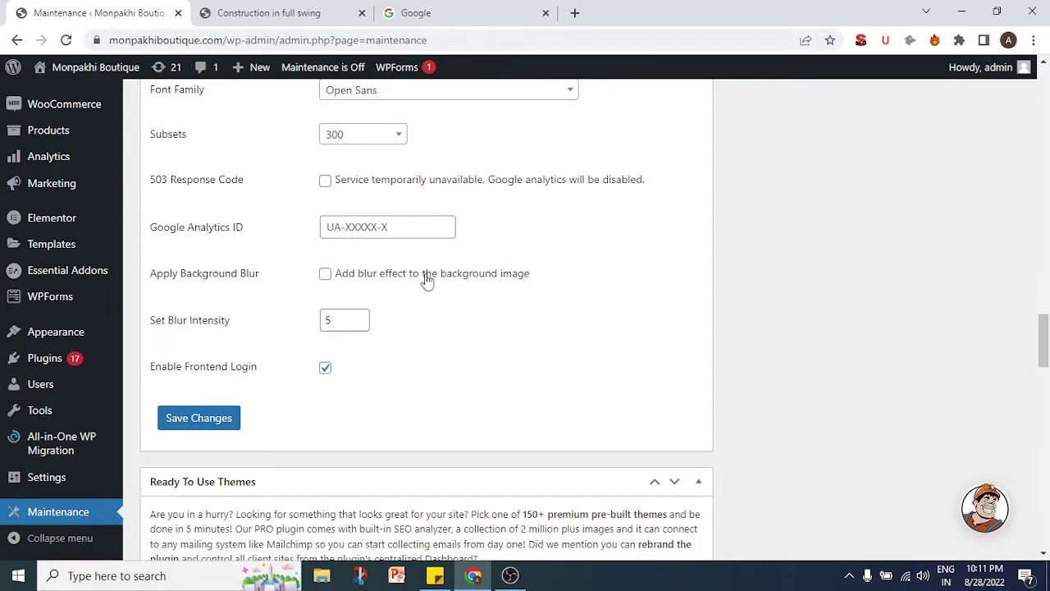
Enable Apply Background Blur and lower the blur intensity from 5 to 4, checking the preview.
{"action": "left_click", "coordinate": [333, 283]}
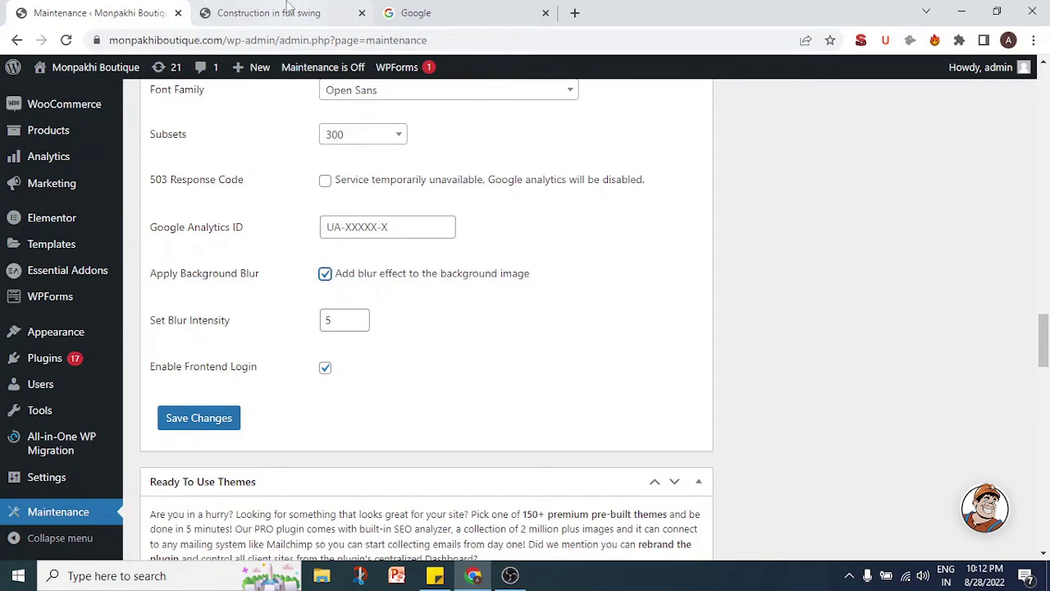
{"action": "left_click", "coordinate": [263, 12]}
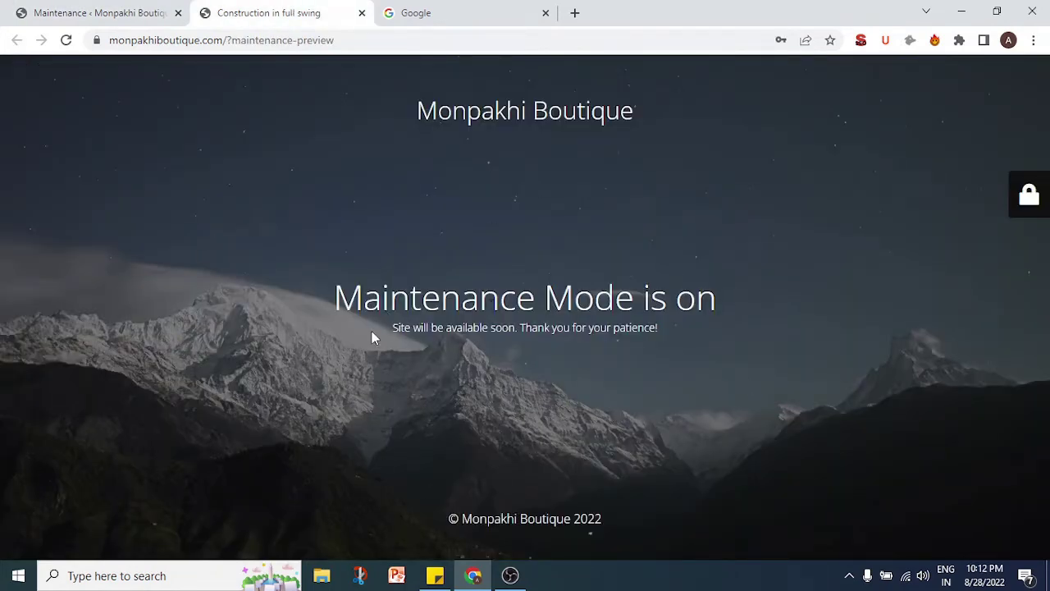
{"action": "left_click", "coordinate": [90, 12]}
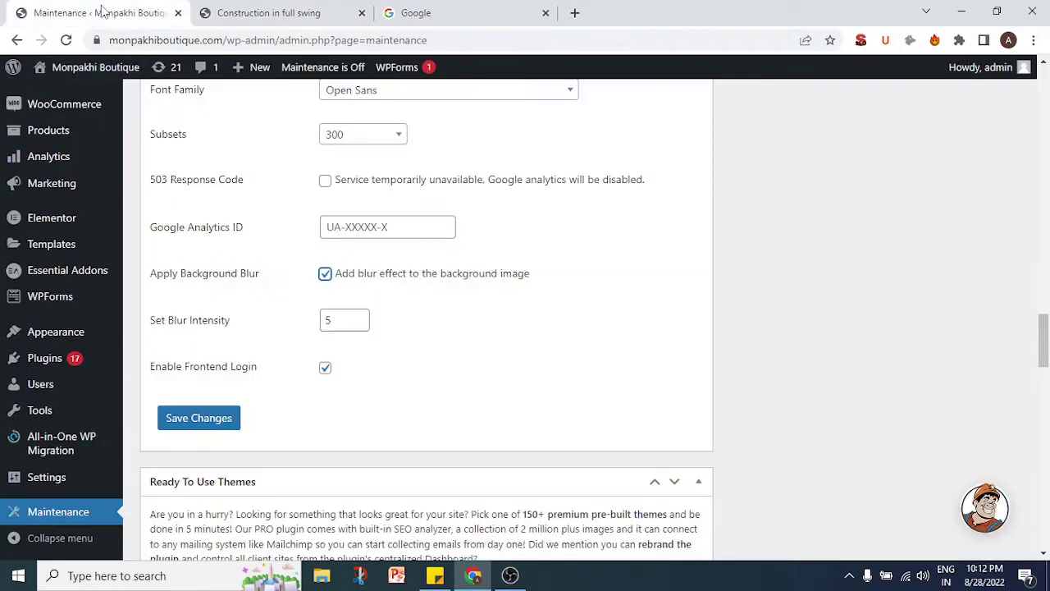
{"action": "left_click", "coordinate": [362, 324]}
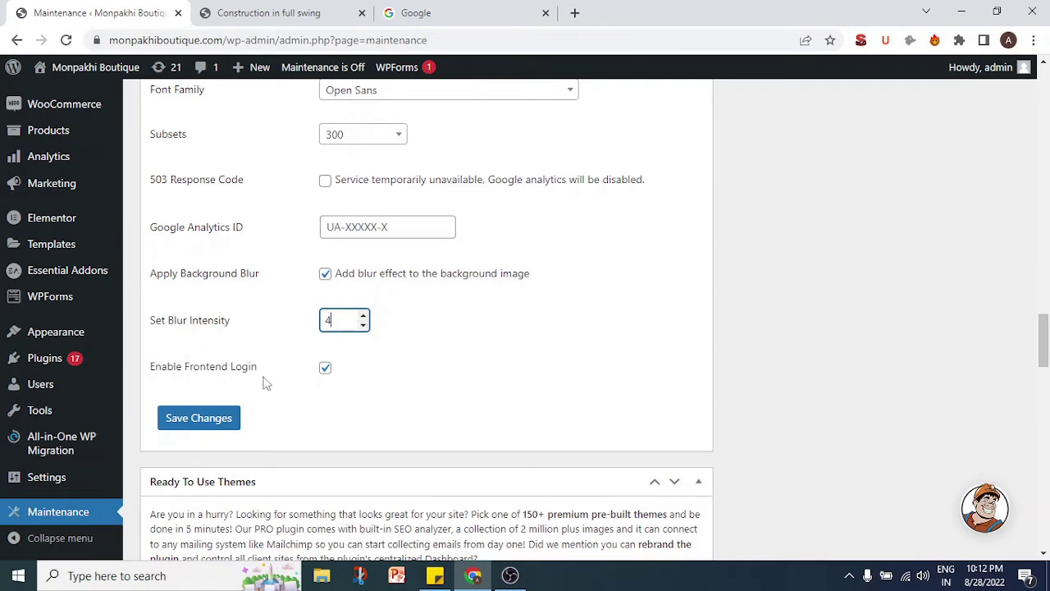
Check the frontend login panel on the preview, then uncheck Enable Frontend Login.
{"action": "left_click", "coordinate": [270, 12]}
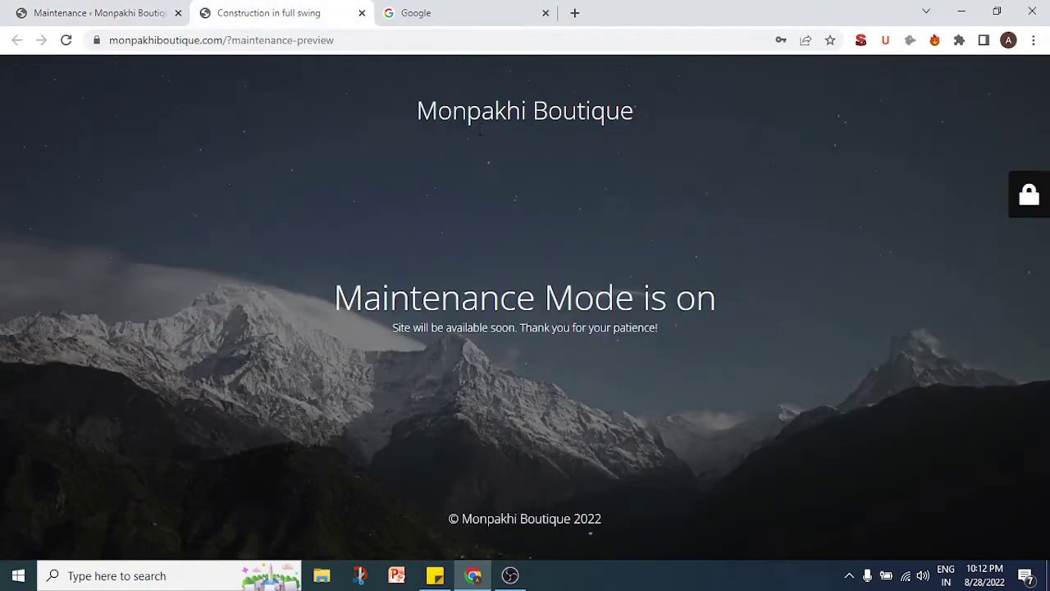
{"action": "left_click", "coordinate": [1026, 215]}
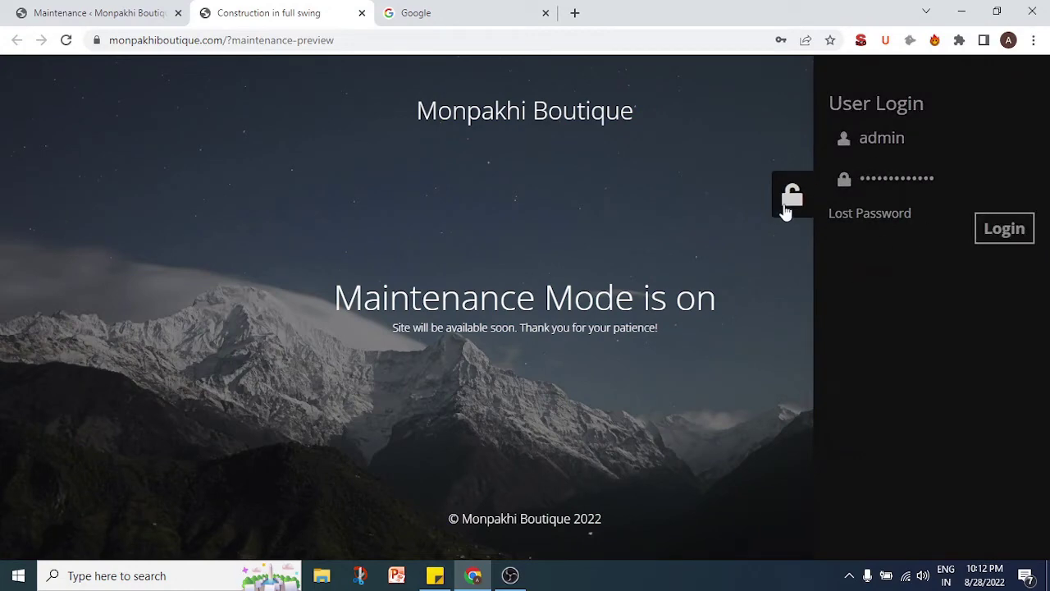
{"action": "left_click", "coordinate": [789, 197]}
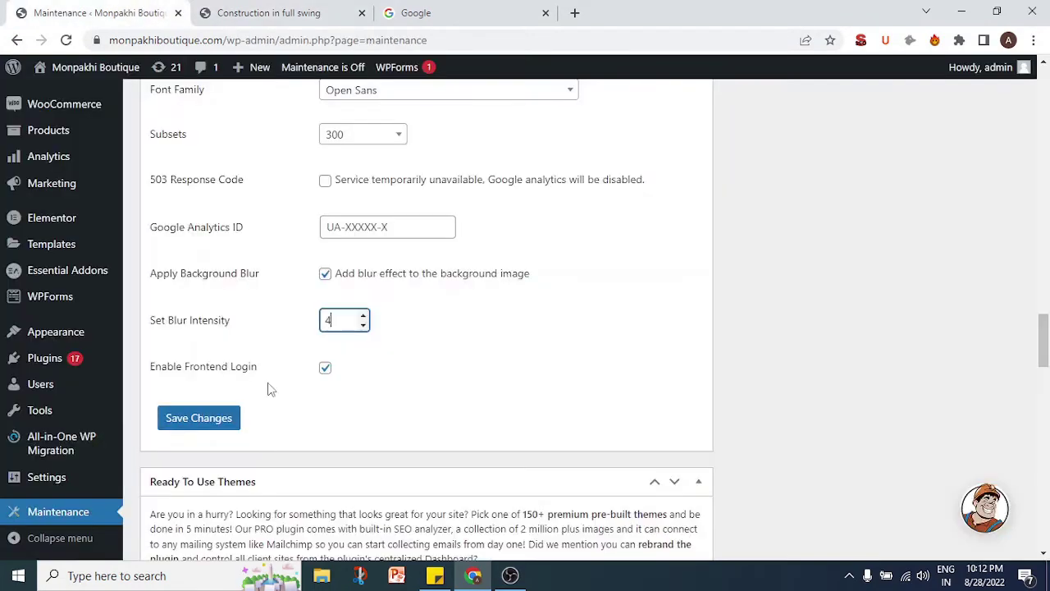
{"action": "left_click", "coordinate": [324, 368]}
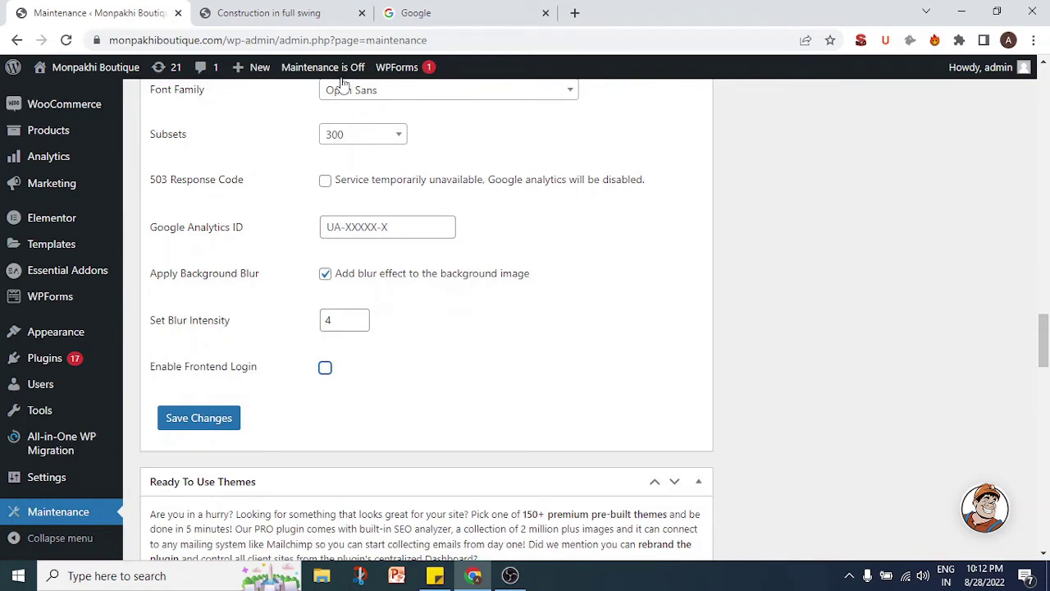
{"action": "left_click", "coordinate": [271, 13]}
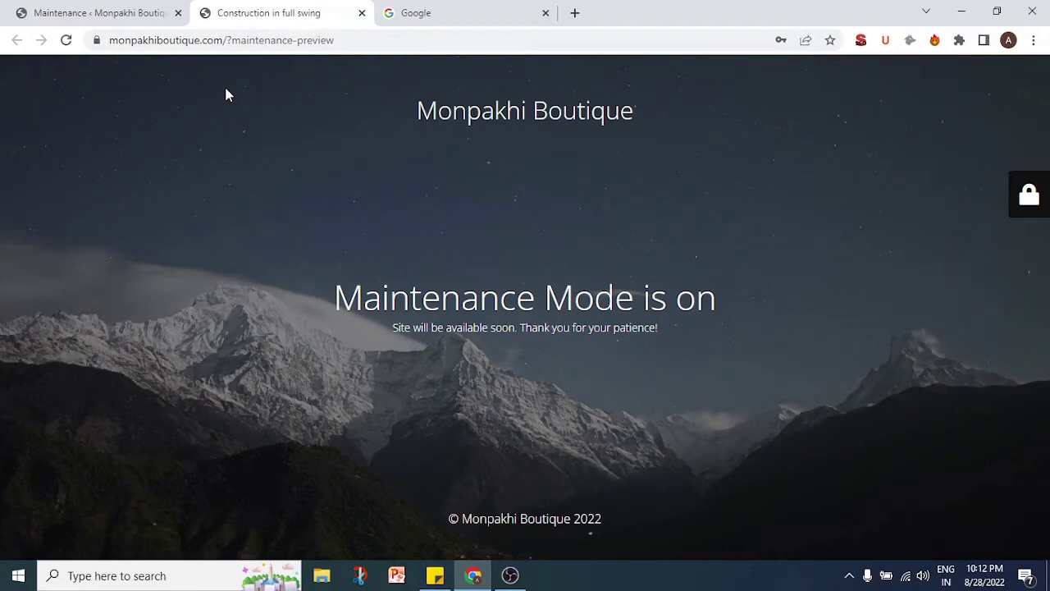
Return to the maintenance settings tab and scroll through the page.
{"action": "left_click", "coordinate": [86, 13]}
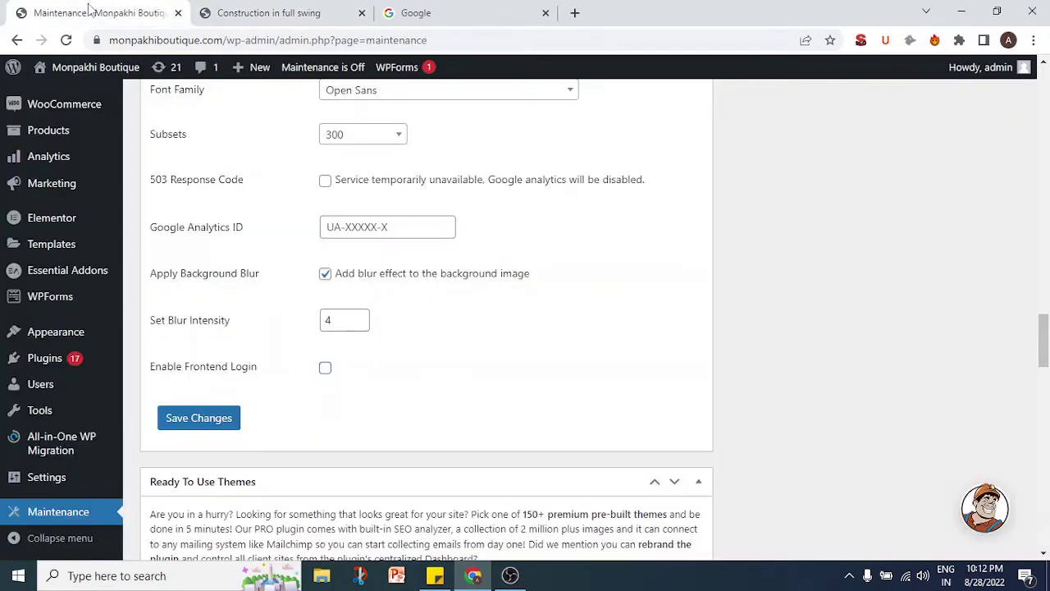
{"action": "scroll", "coordinate": [593, 360], "scroll_direction": "up", "scroll_amount": 15}
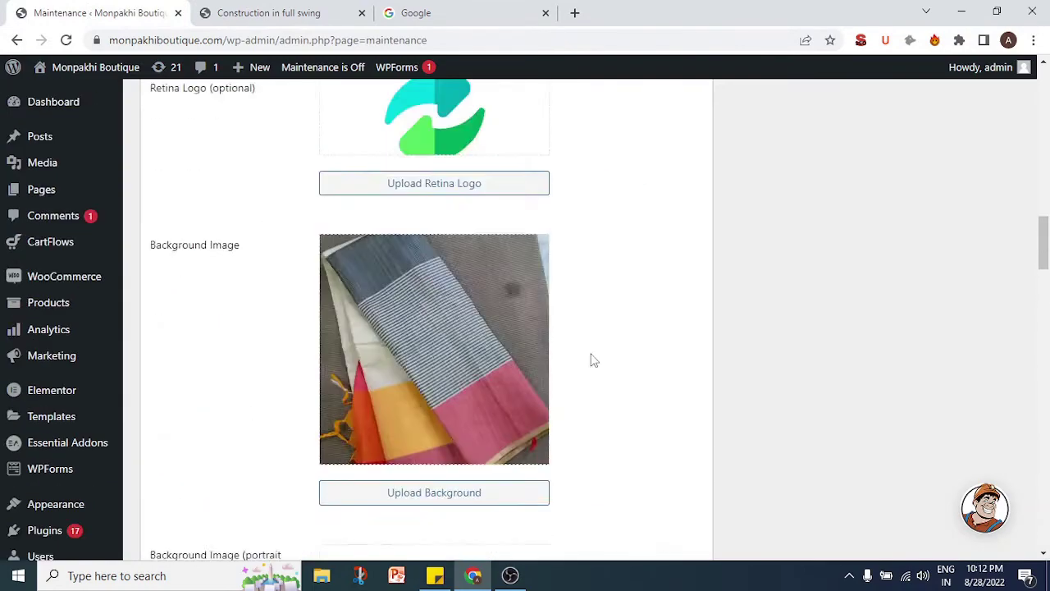
{"action": "scroll", "coordinate": [593, 359], "scroll_direction": "down", "scroll_amount": 1}
{"action": "scroll", "coordinate": [591, 359], "scroll_direction": "up", "scroll_amount": 1}
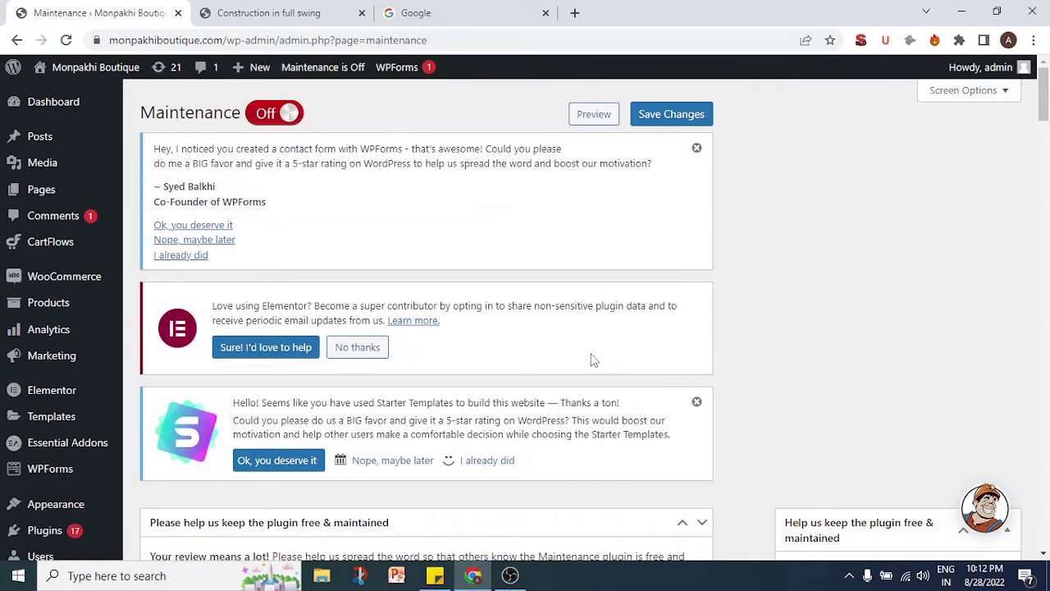
{"action": "scroll", "coordinate": [591, 357], "scroll_direction": "down", "scroll_amount": 2}
{"action": "scroll", "coordinate": [591, 353], "scroll_direction": "down", "scroll_amount": 3}
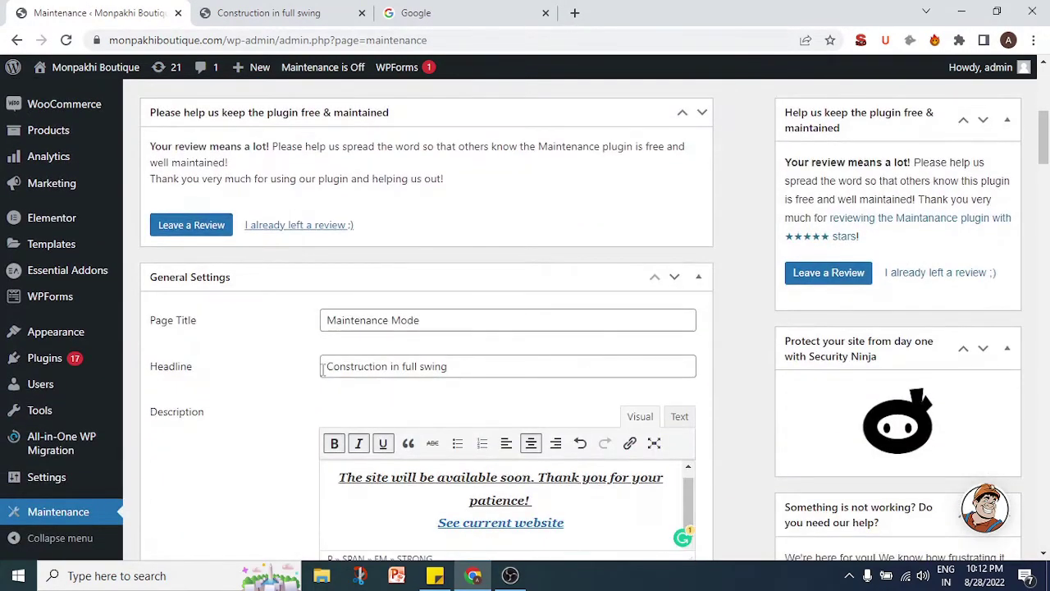
{"action": "scroll", "coordinate": [322, 423], "scroll_direction": "down", "scroll_amount": 3}
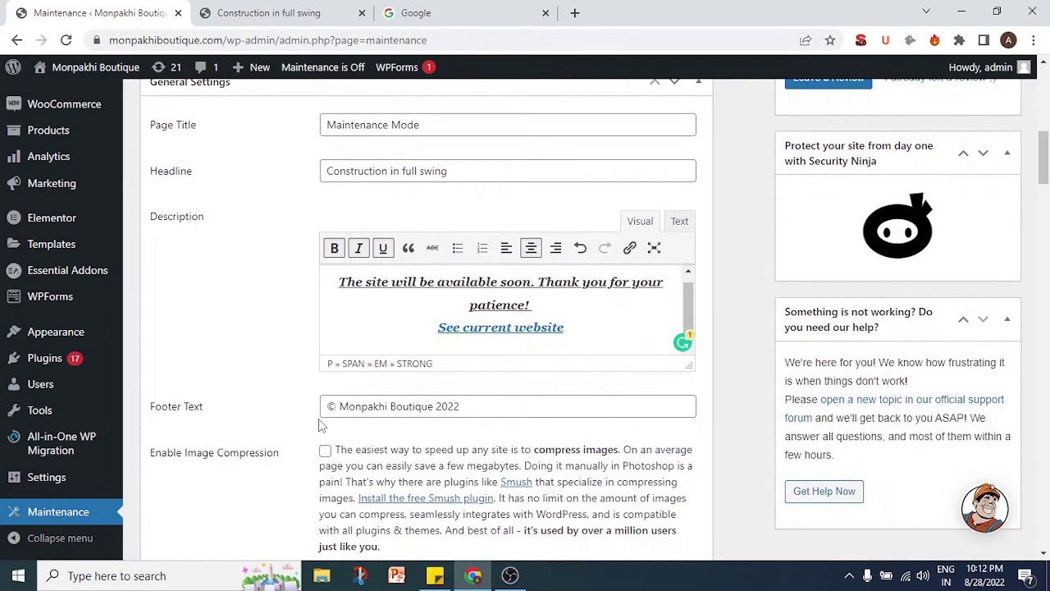
{"action": "scroll", "coordinate": [392, 389], "scroll_direction": "down", "scroll_amount": 2}
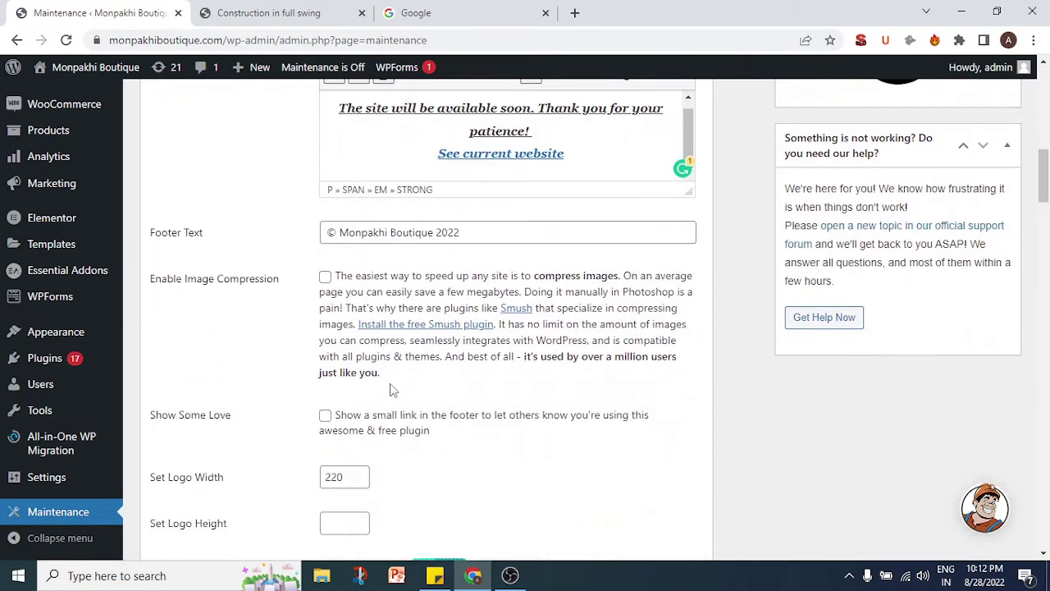
{"action": "scroll", "coordinate": [392, 389], "scroll_direction": "down", "scroll_amount": 3}
{"action": "scroll", "coordinate": [392, 392], "scroll_direction": "up", "scroll_amount": 1}
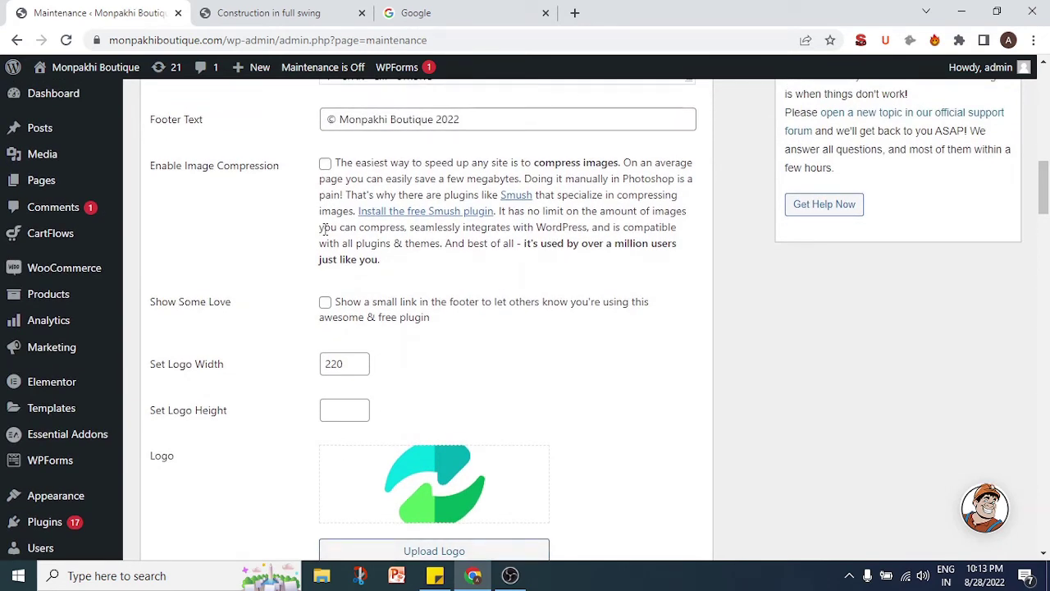
Turn on Smush image compression and close the Smush plugin details.
{"action": "left_click", "coordinate": [324, 167]}
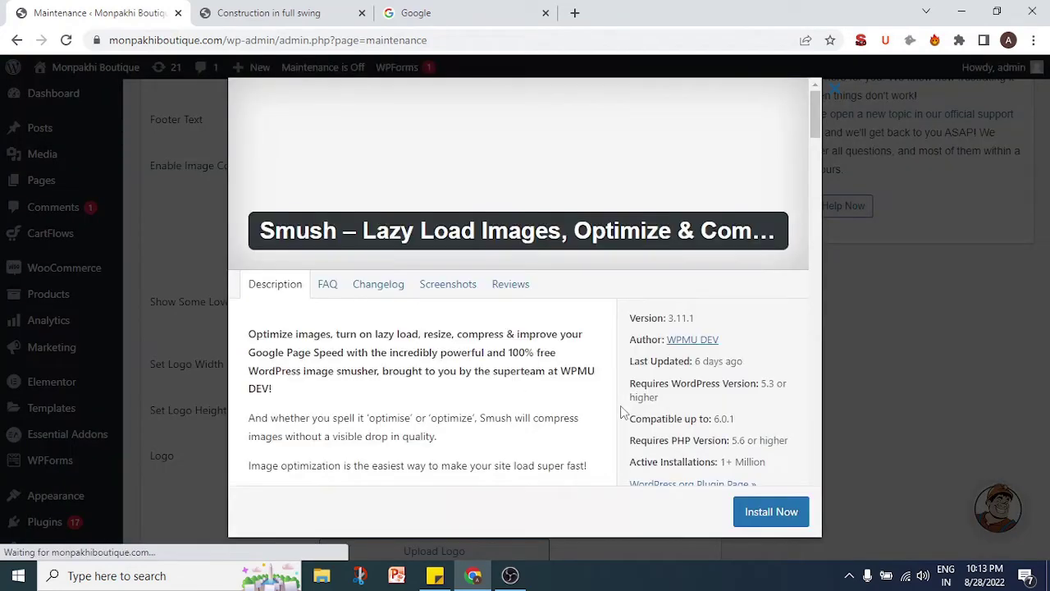
{"action": "scroll", "coordinate": [548, 406], "scroll_direction": "down", "scroll_amount": 1}
{"action": "scroll", "coordinate": [548, 406], "scroll_direction": "down", "scroll_amount": 10}
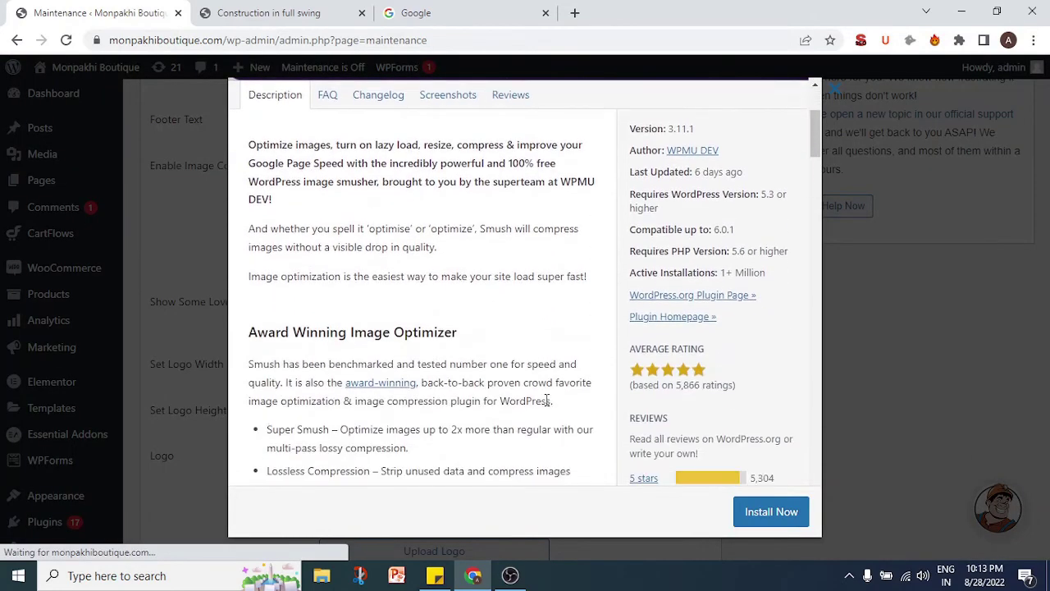
{"action": "scroll", "coordinate": [546, 400], "scroll_direction": "up", "scroll_amount": 12}
{"action": "scroll", "coordinate": [547, 400], "scroll_direction": "up", "scroll_amount": 1}
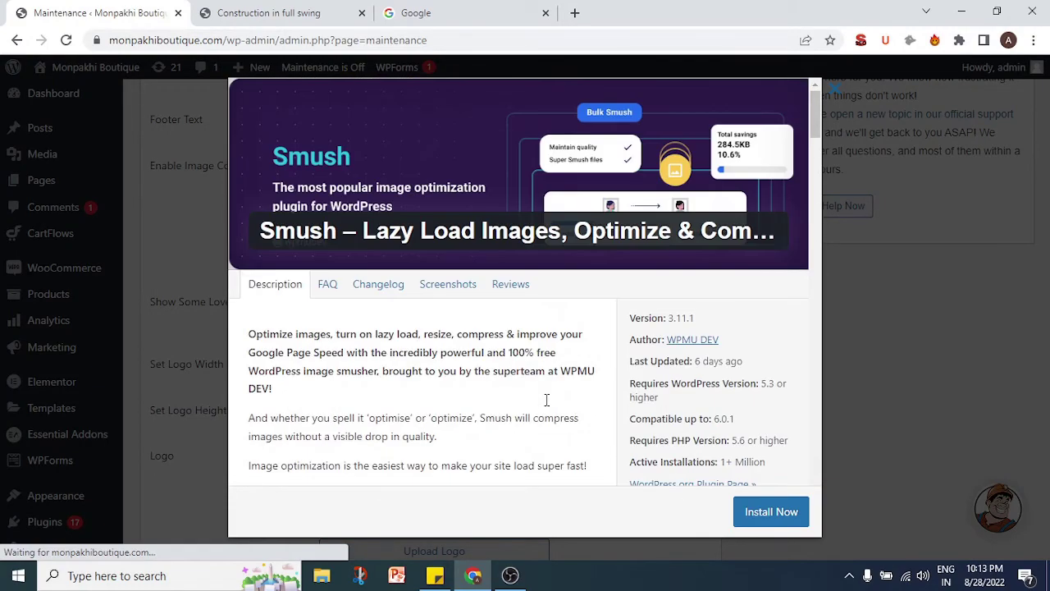
{"action": "left_click", "coordinate": [840, 94]}
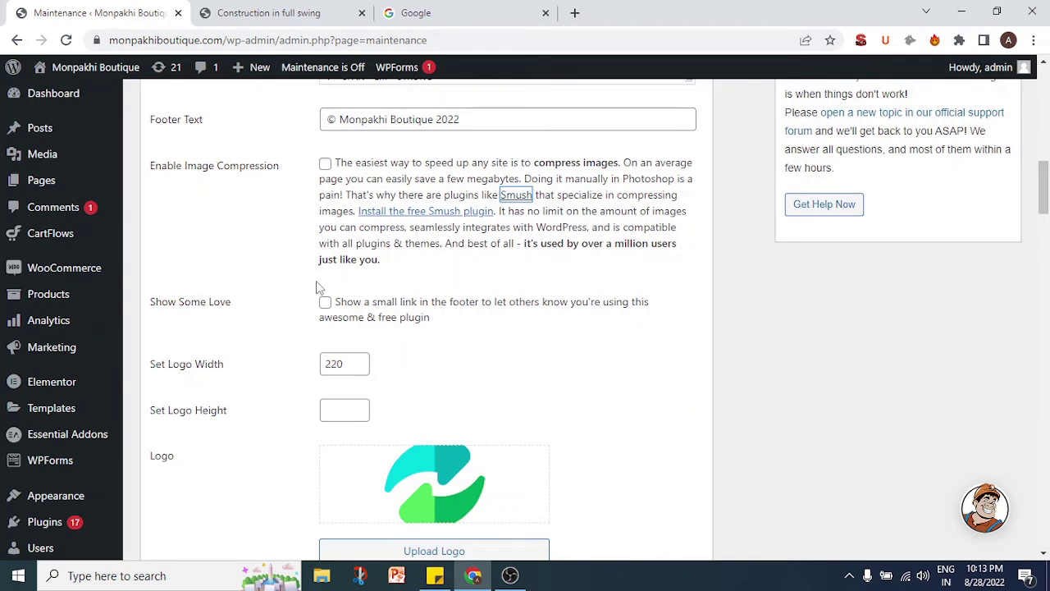
Scroll down the Maintenance settings to the background blur and Save Changes section.
{"action": "scroll", "coordinate": [317, 281], "scroll_direction": "down", "scroll_amount": 7}
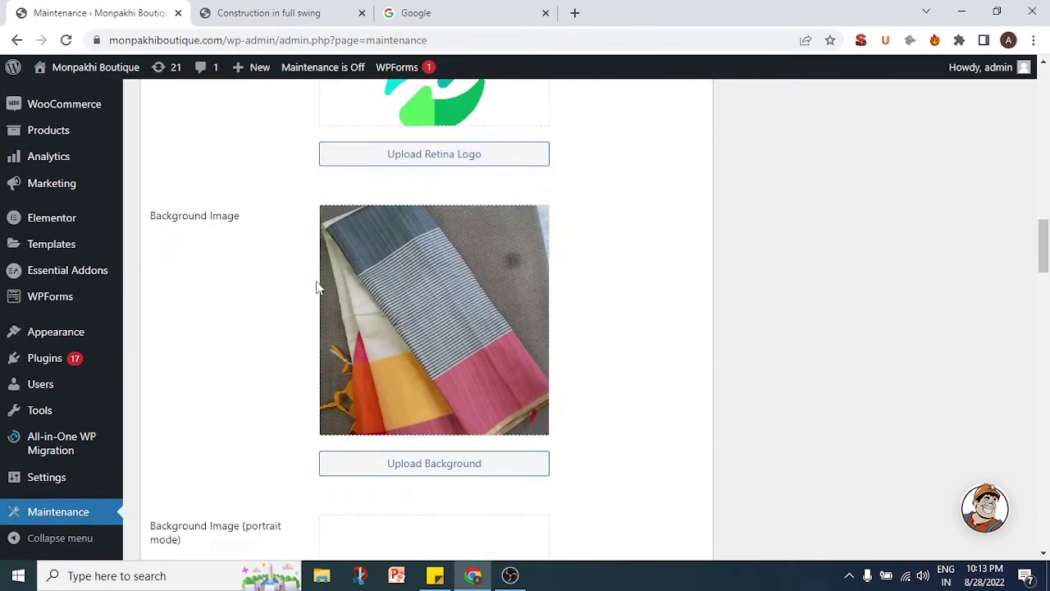
{"action": "scroll", "coordinate": [317, 287], "scroll_direction": "down", "scroll_amount": 8}
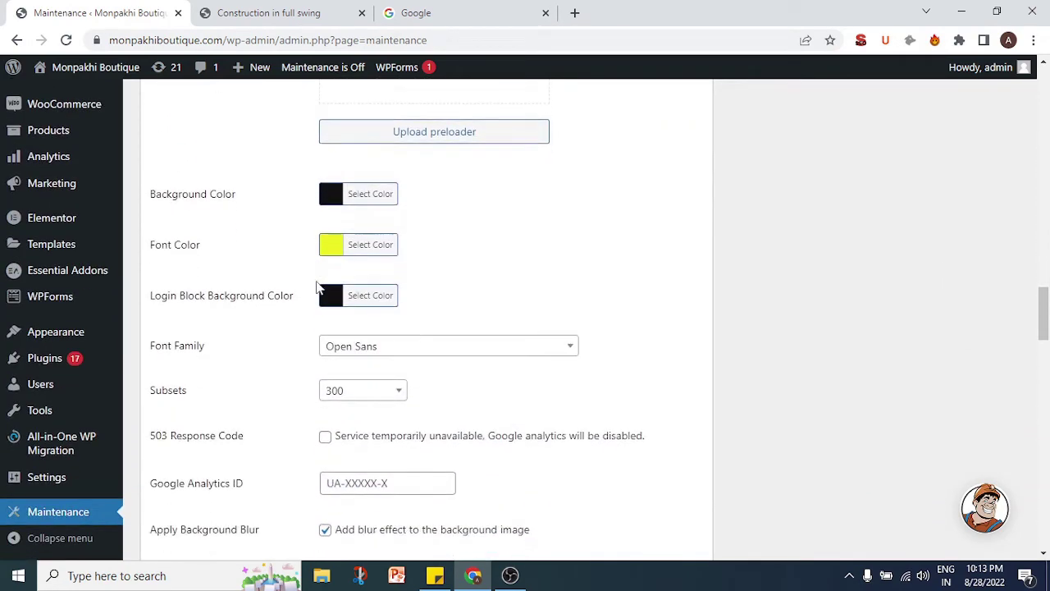
{"action": "scroll", "coordinate": [317, 287], "scroll_direction": "down", "scroll_amount": 4}
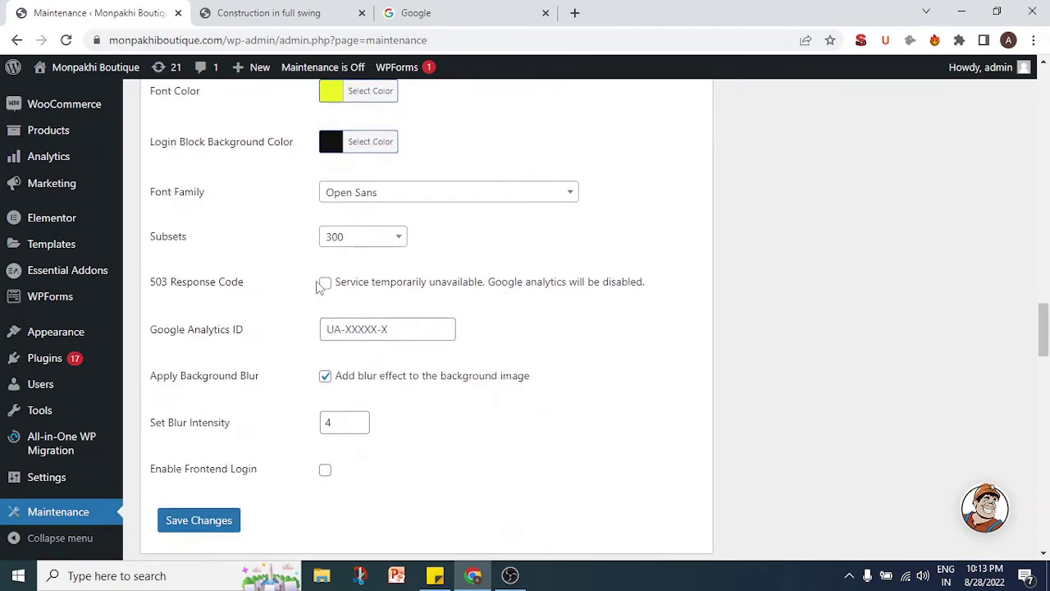
{"action": "scroll", "coordinate": [320, 288], "scroll_direction": "down", "scroll_amount": 1}
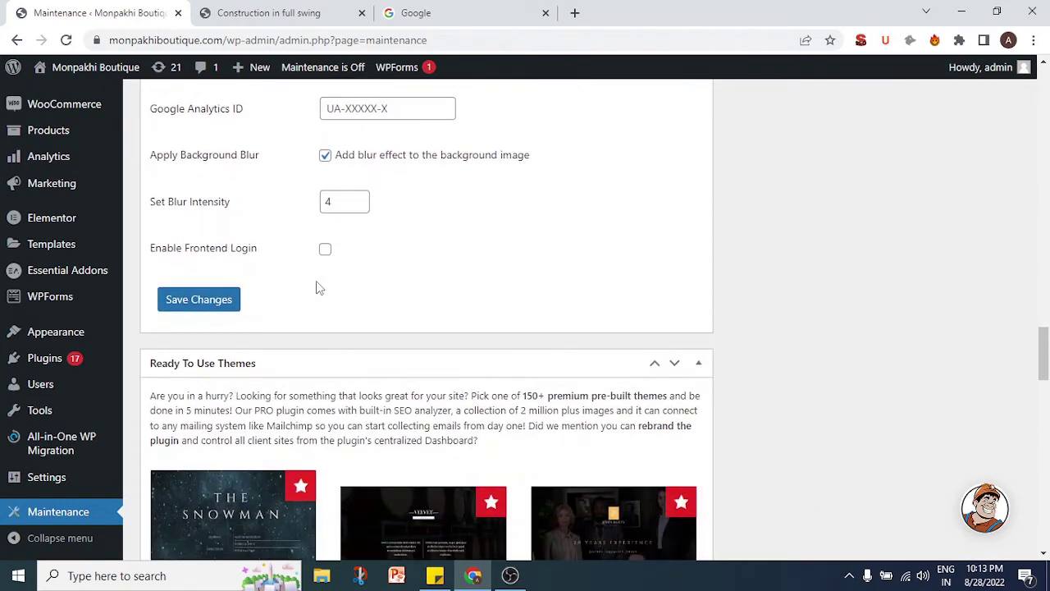
{"action": "scroll", "coordinate": [319, 288], "scroll_direction": "up", "scroll_amount": 2}
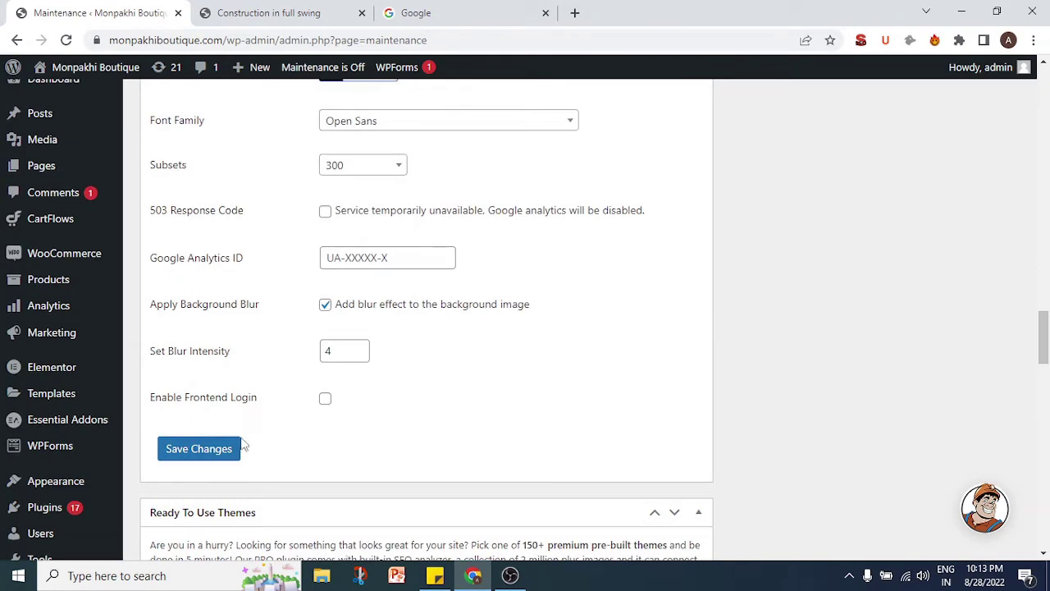
Save the maintenance settings and close the old Construction and Google tabs.
{"action": "left_click", "coordinate": [206, 461]}
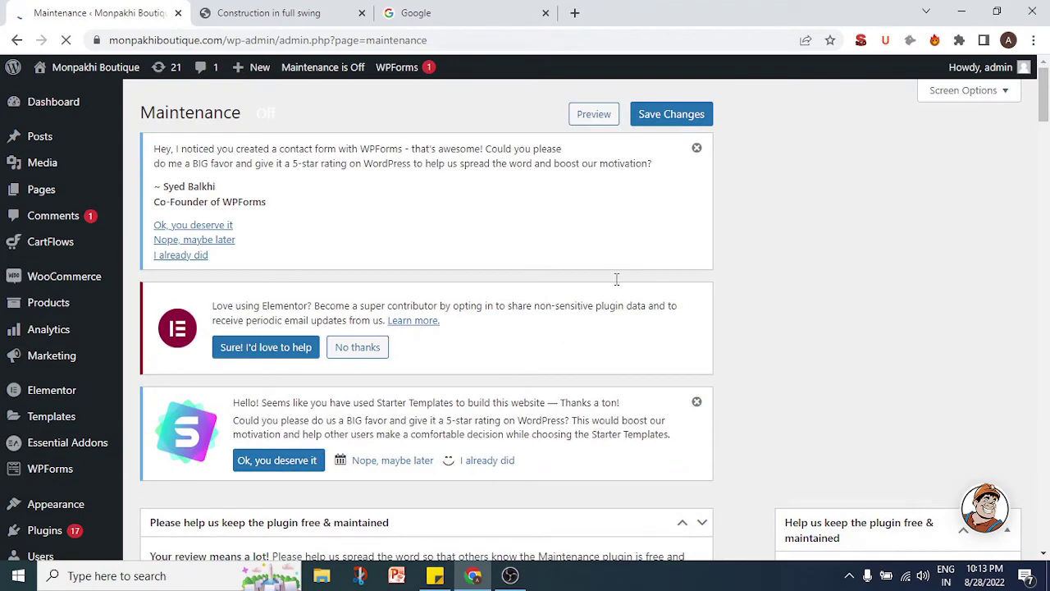
{"action": "left_click", "coordinate": [363, 14]}
{"action": "left_click", "coordinate": [363, 14]}
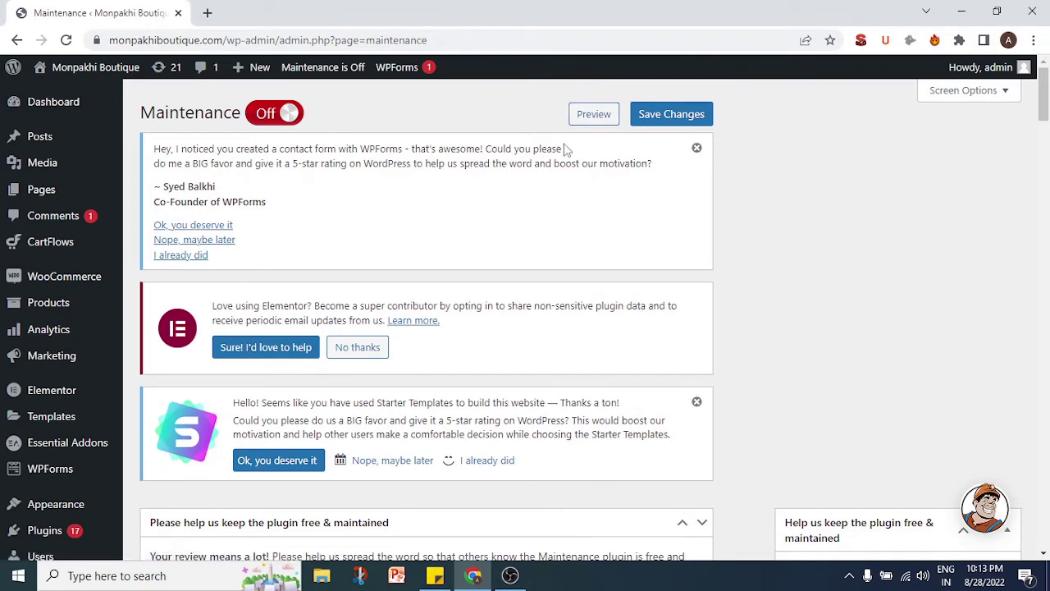
Preview the maintenance page and test its See current website link.
{"action": "left_click", "coordinate": [592, 115]}
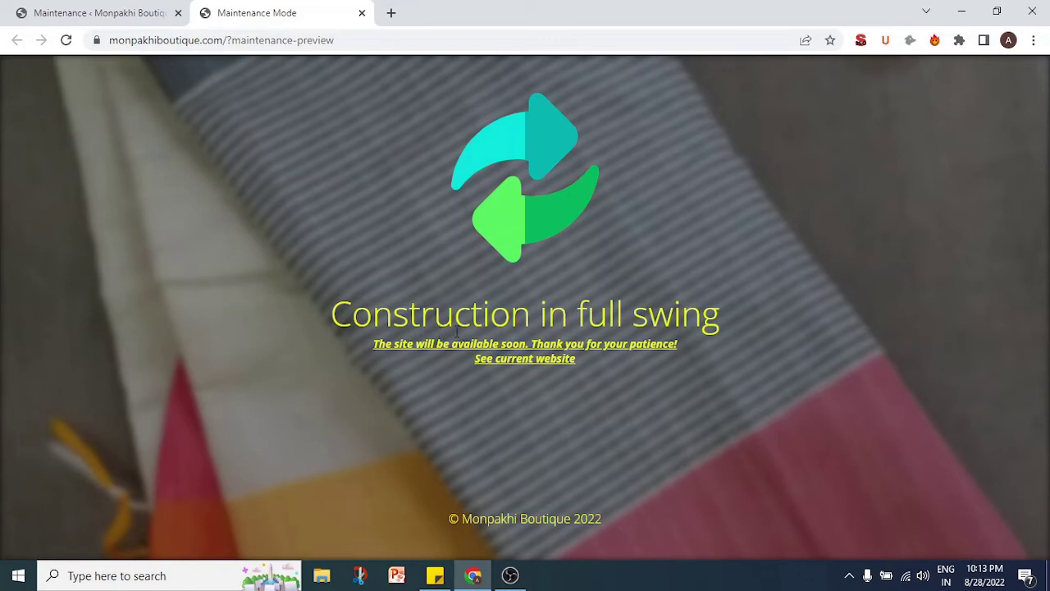
{"action": "left_click", "coordinate": [530, 359]}
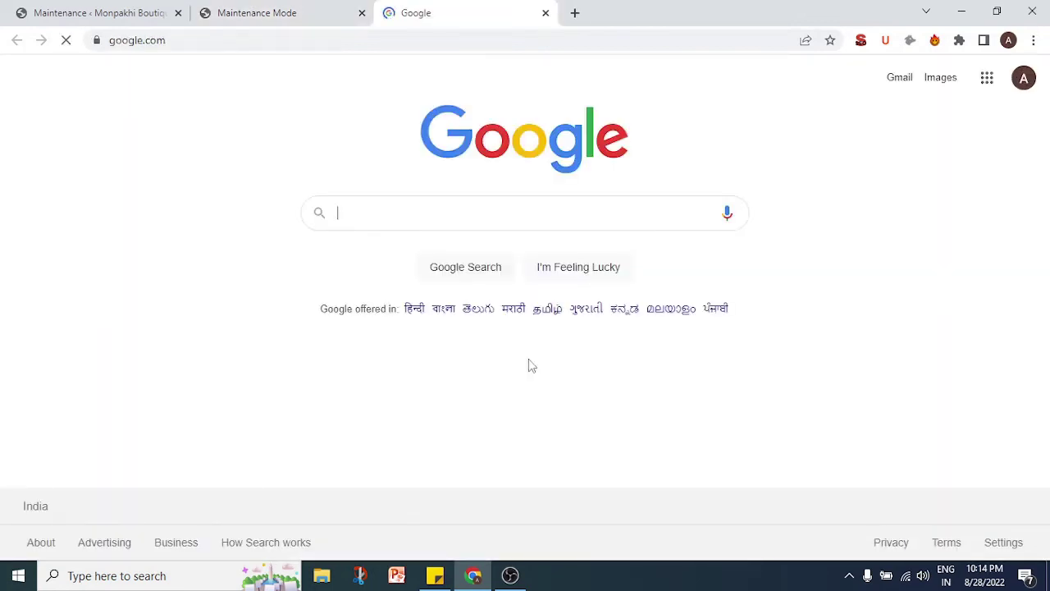
{"action": "left_click", "coordinate": [545, 12]}
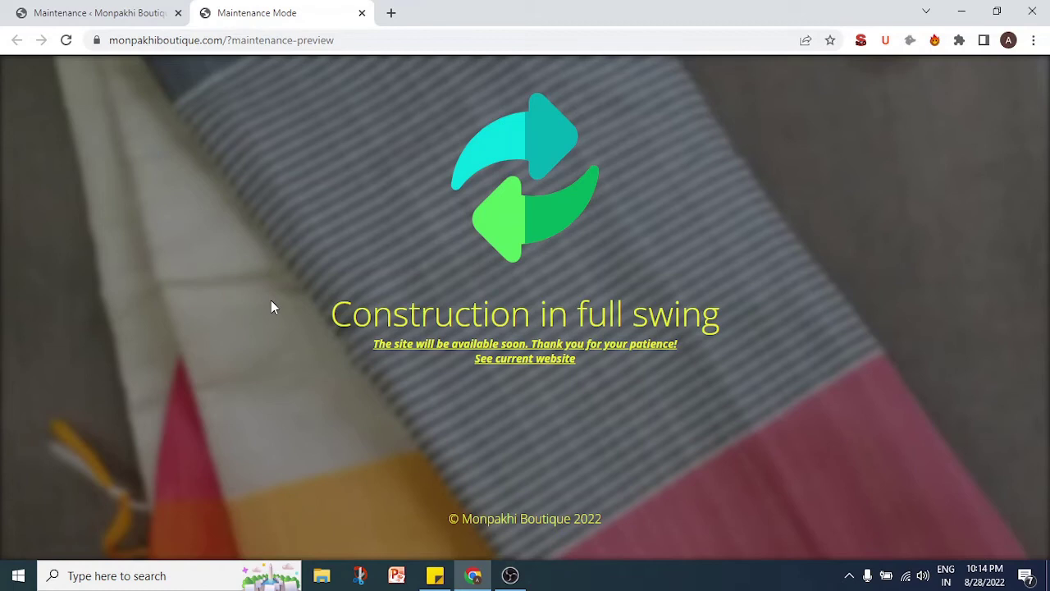
Return to the Maintenance admin tab and scroll down through the Ready To Use Themes.
{"action": "left_click", "coordinate": [118, 14]}
{"action": "scroll", "coordinate": [443, 382], "scroll_direction": "down", "scroll_amount": 20}
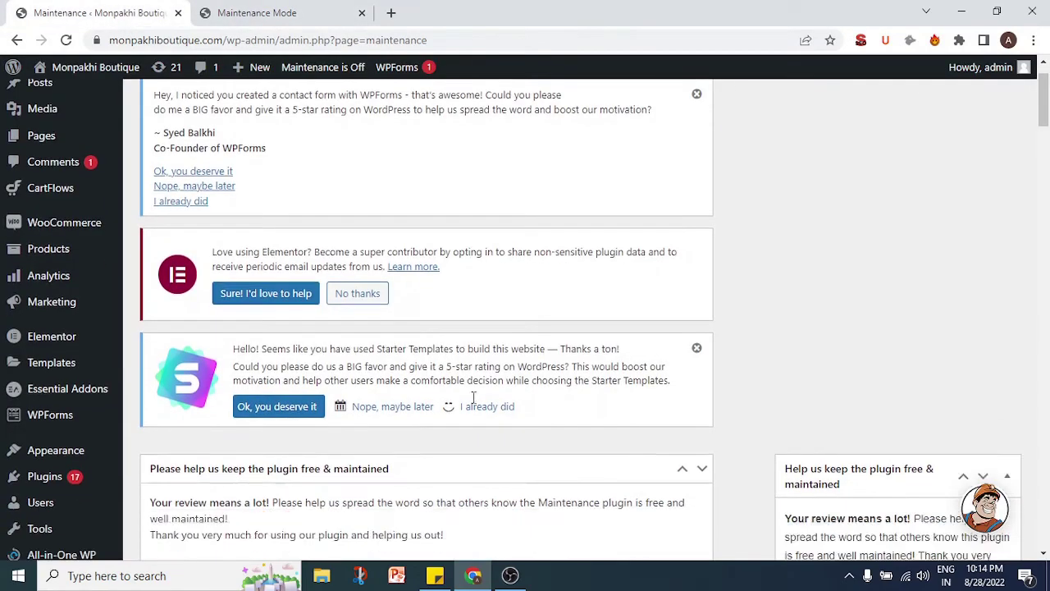
{"action": "scroll", "coordinate": [472, 402], "scroll_direction": "down", "scroll_amount": 15}
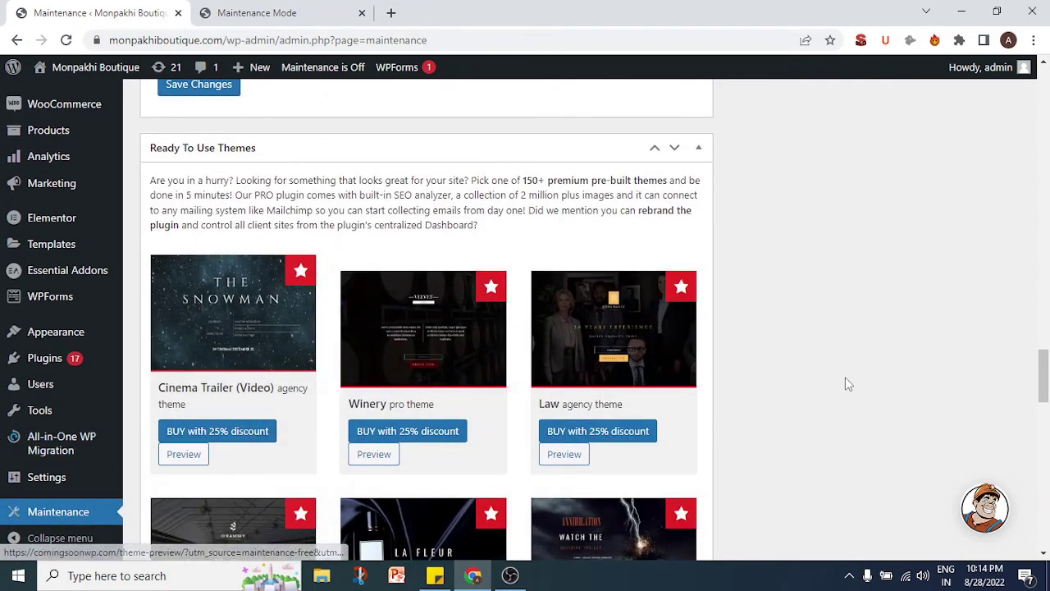
{"action": "scroll", "coordinate": [845, 382], "scroll_direction": "down", "scroll_amount": 2}
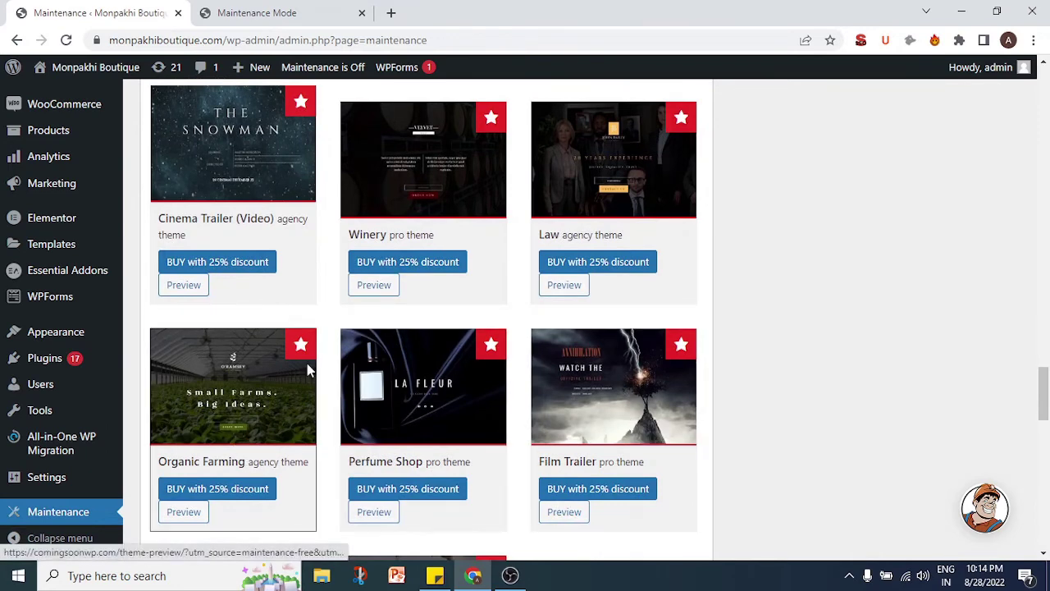
{"action": "scroll", "coordinate": [515, 495], "scroll_direction": "down", "scroll_amount": 4}
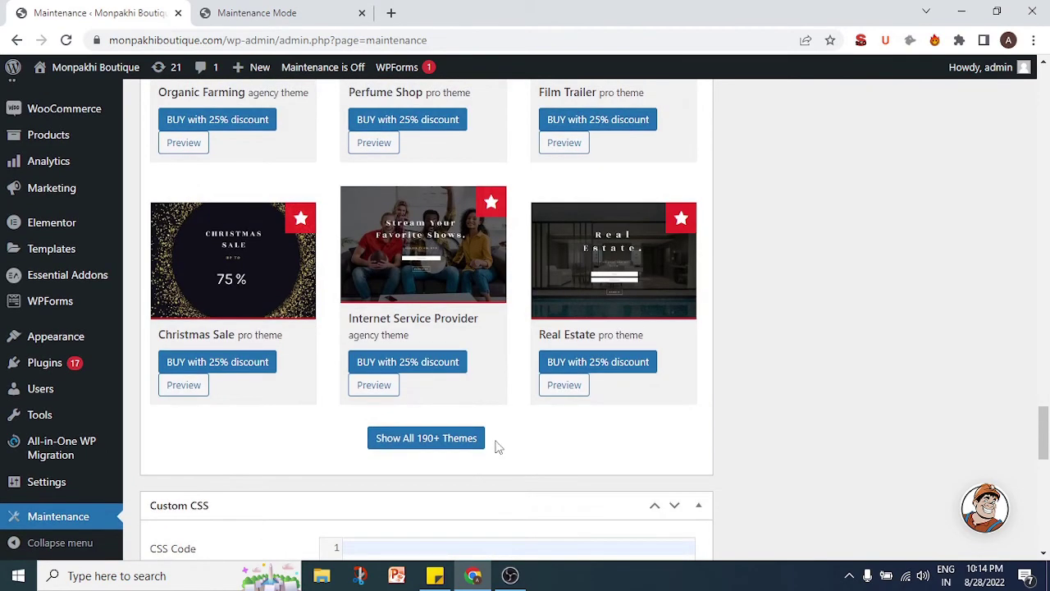
Recheck the preview, then scroll through the empty Custom CSS box and Exclude pages options.
{"action": "left_click", "coordinate": [312, 12]}
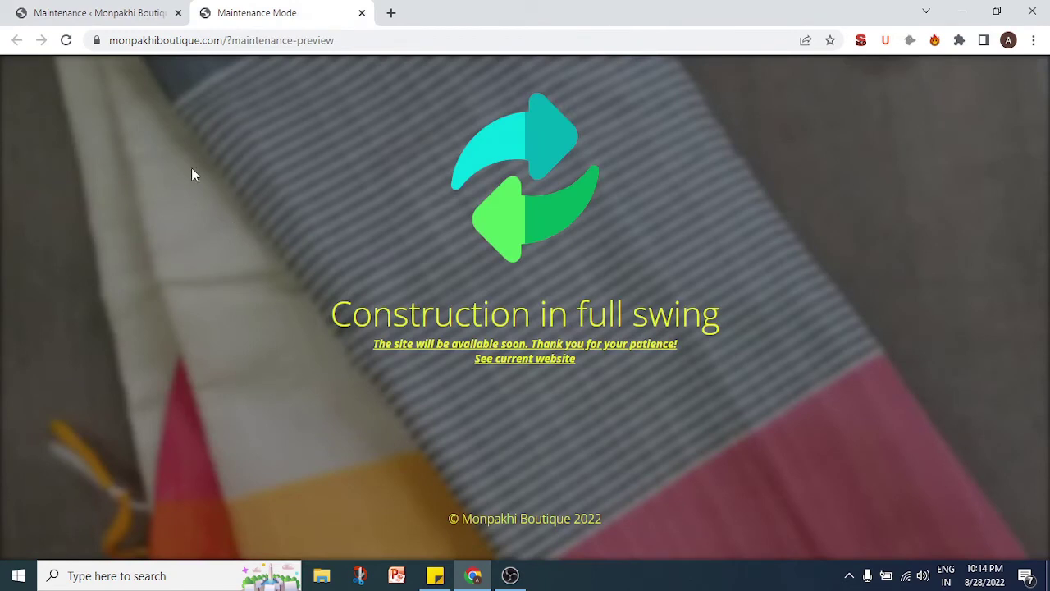
{"action": "left_click", "coordinate": [156, 12]}
{"action": "scroll", "coordinate": [378, 299], "scroll_direction": "down", "scroll_amount": 2}
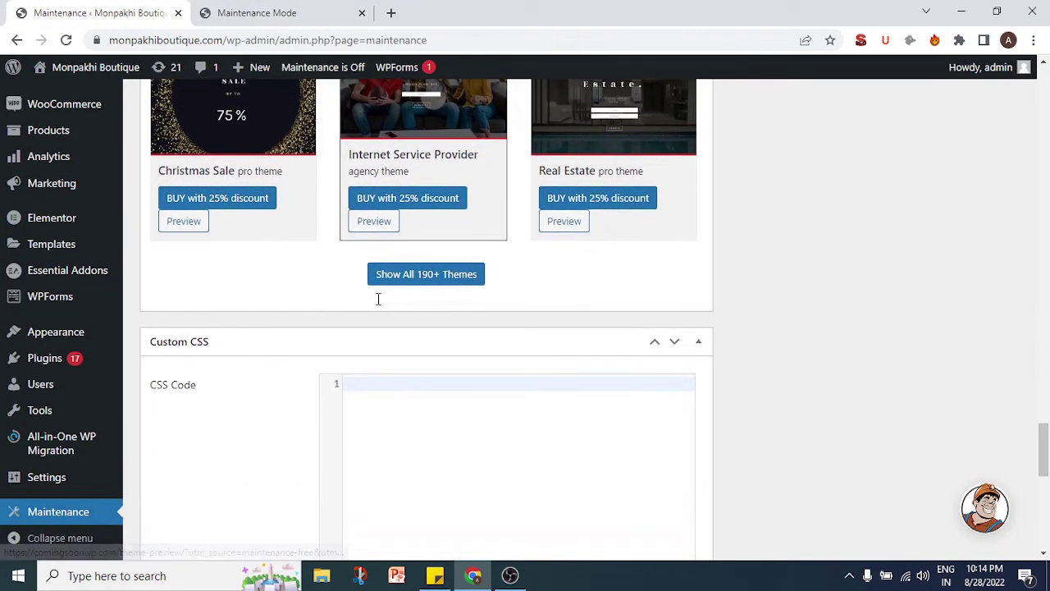
{"action": "scroll", "coordinate": [325, 283], "scroll_direction": "down", "scroll_amount": 3}
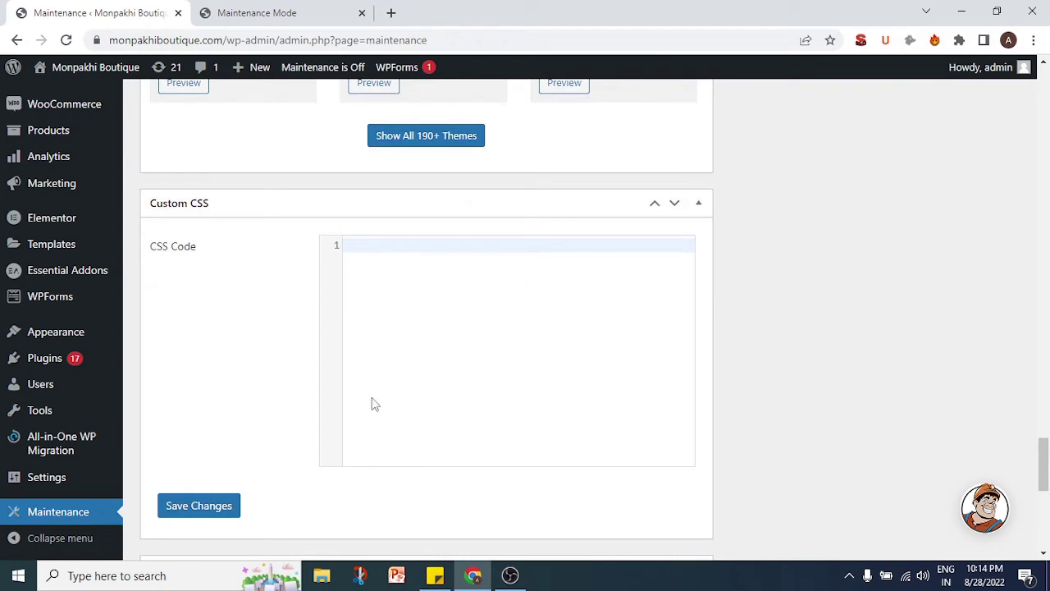
{"action": "scroll", "coordinate": [318, 391], "scroll_direction": "down", "scroll_amount": 1}
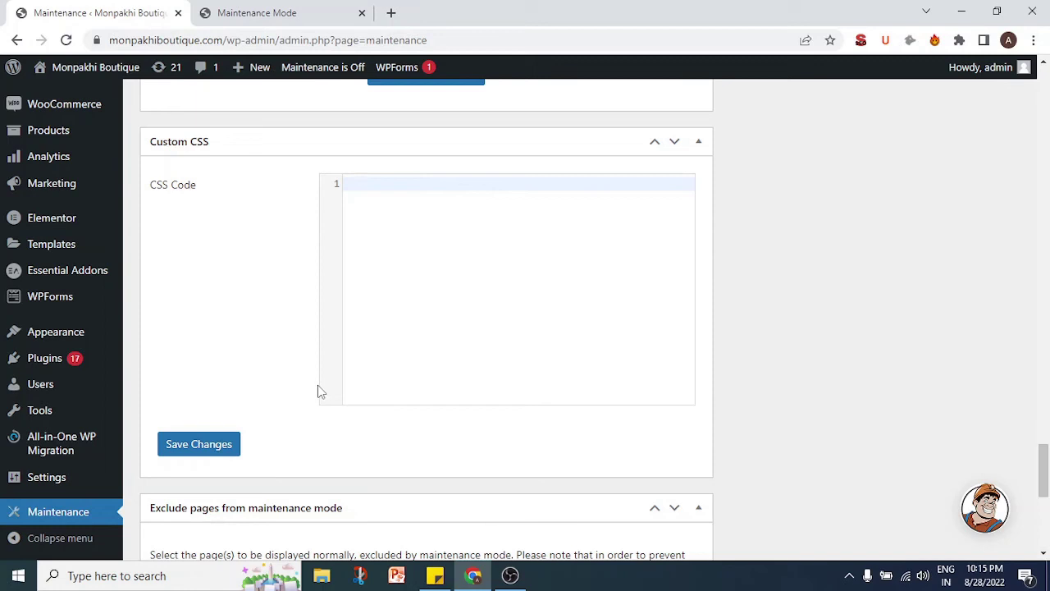
{"action": "scroll", "coordinate": [321, 393], "scroll_direction": "down", "scroll_amount": 1}
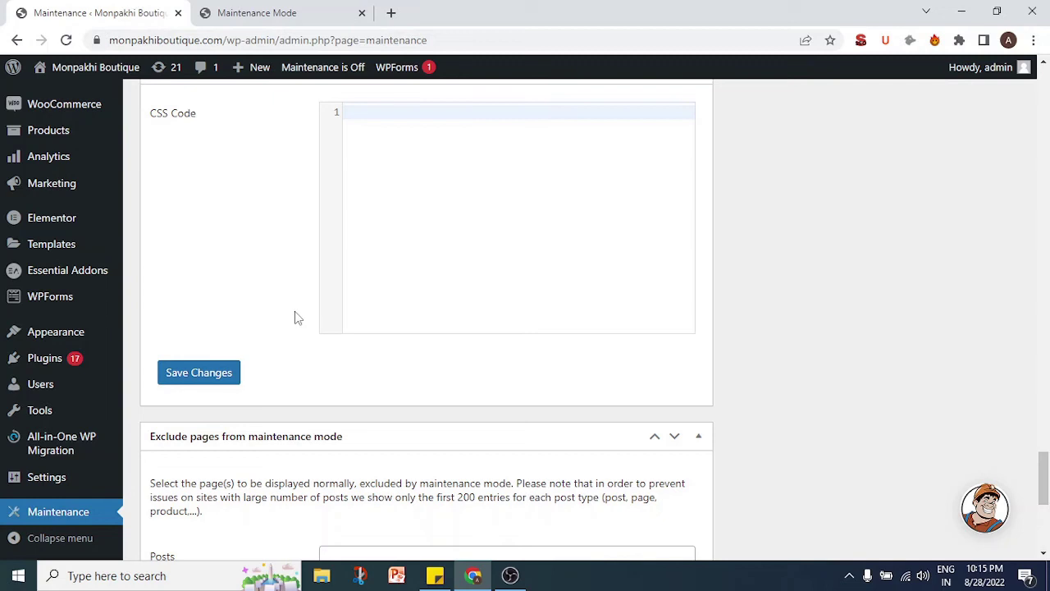
{"action": "scroll", "coordinate": [298, 359], "scroll_direction": "down", "scroll_amount": 5}
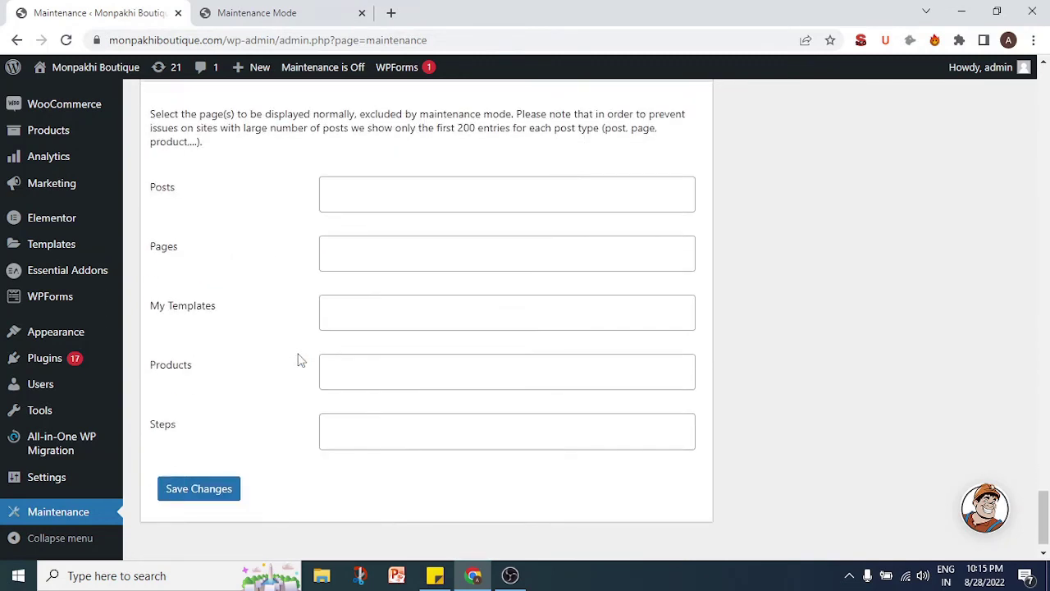
{"action": "scroll", "coordinate": [298, 358], "scroll_direction": "down", "scroll_amount": 1}
{"action": "scroll", "coordinate": [298, 359], "scroll_direction": "up", "scroll_amount": 10}
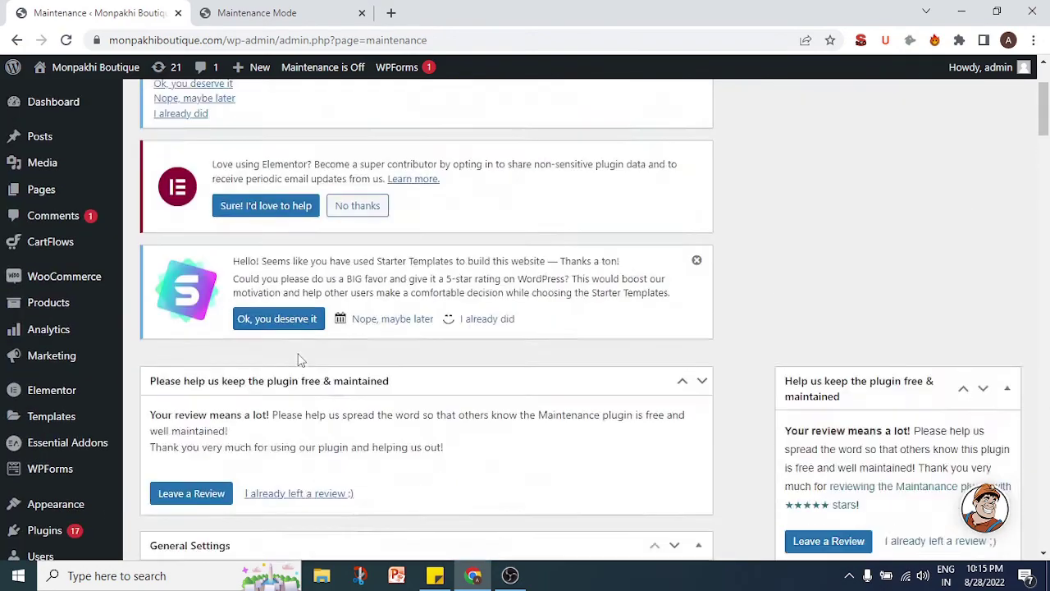
{"action": "scroll", "coordinate": [298, 359], "scroll_direction": "up", "scroll_amount": 2}
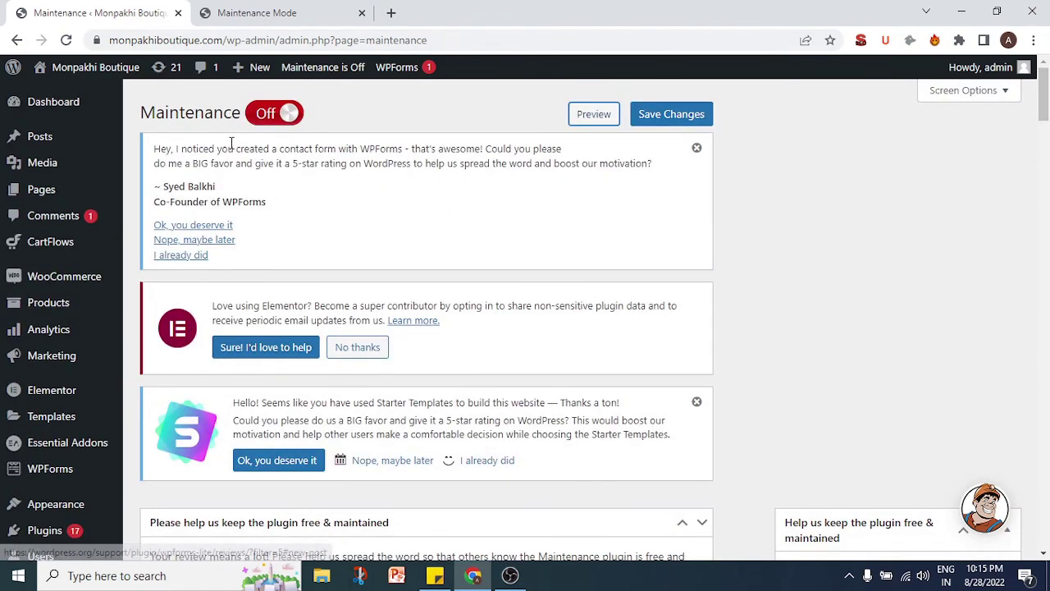